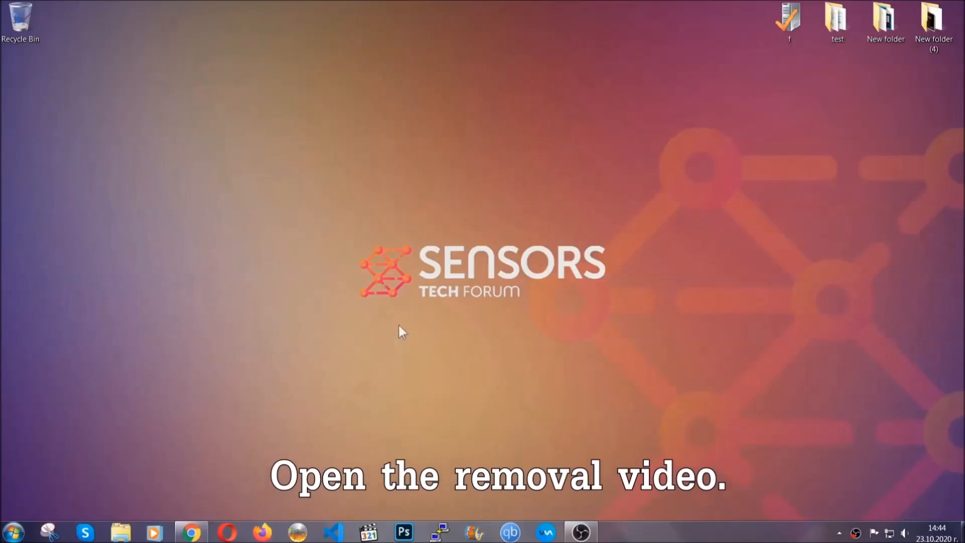
Follow the ransomware video's description link and launch the downloaded SpyHunter installer
click(191, 533)
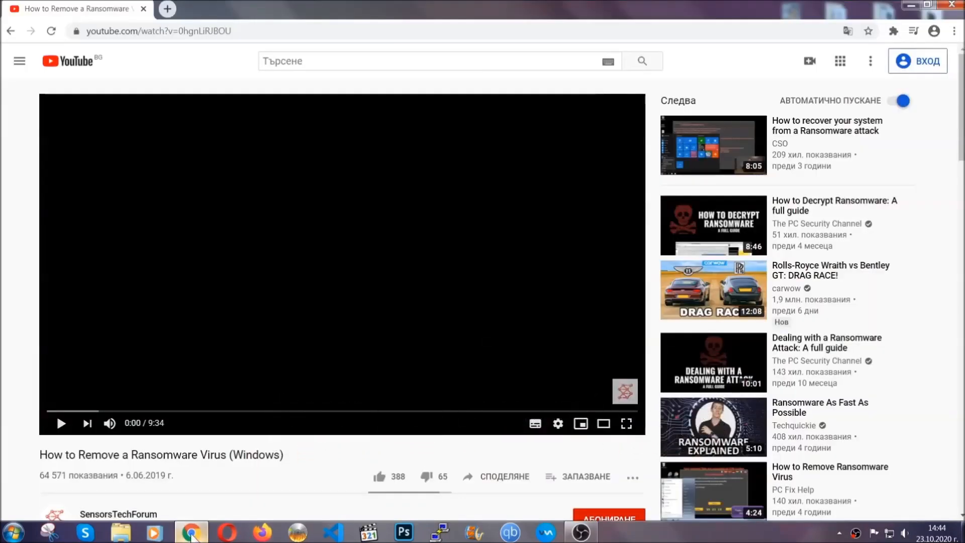
scroll(177, 410, down, 3)
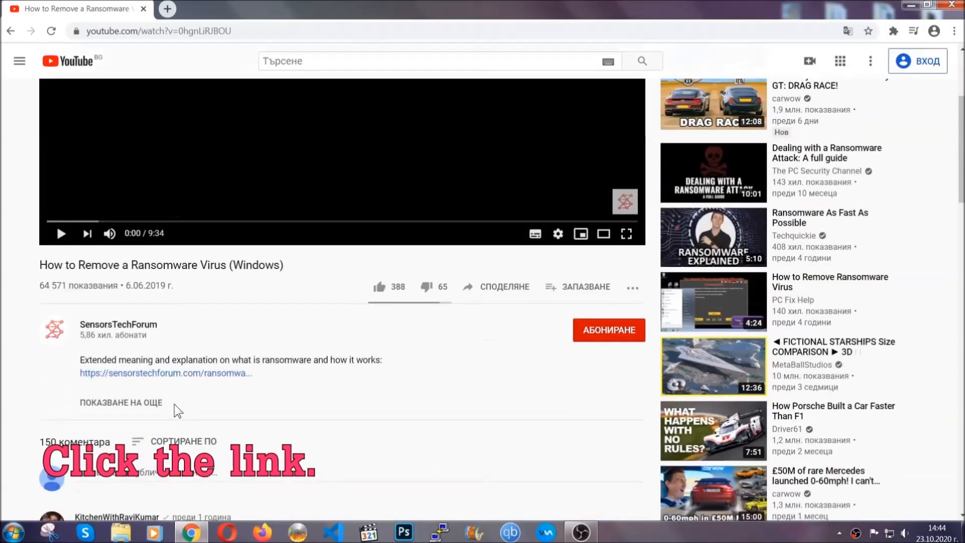
click(165, 374)
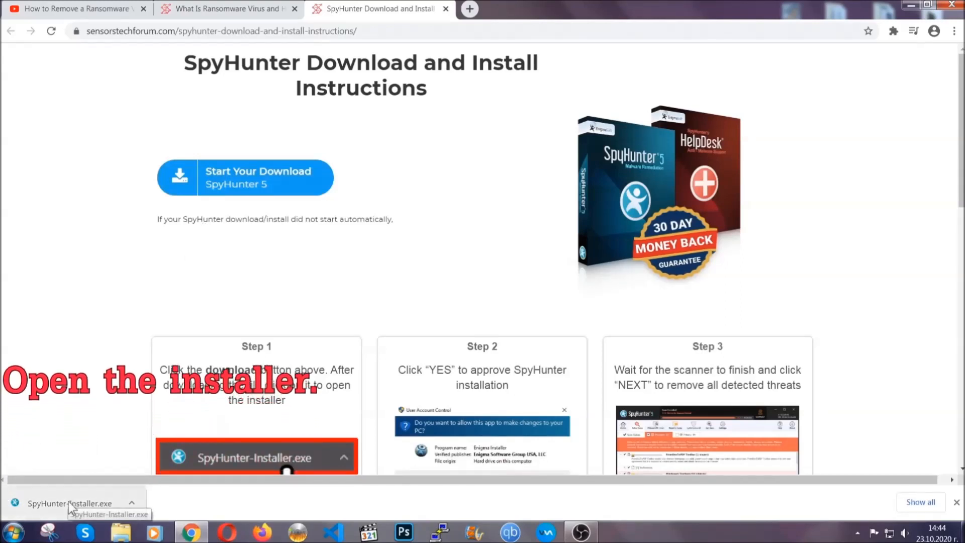
click(69, 502)
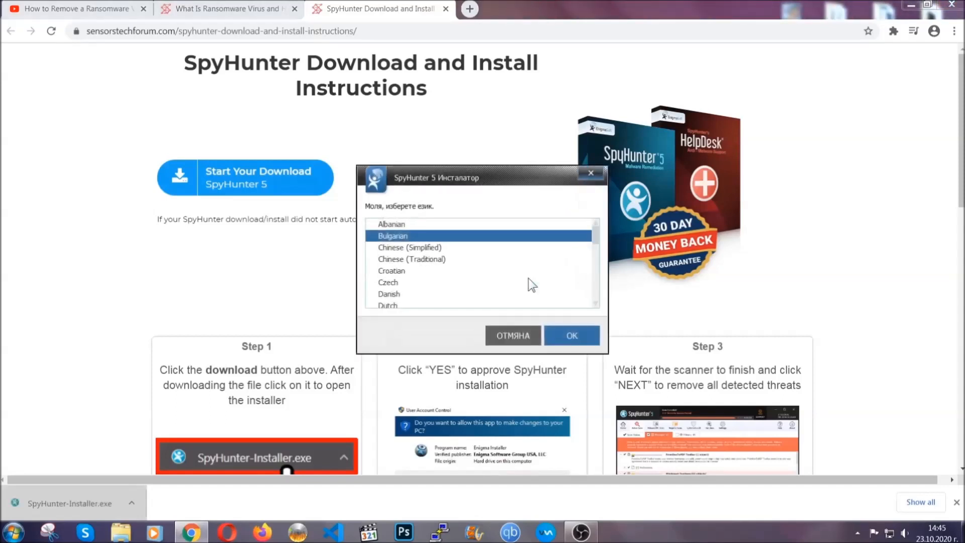
scroll(495, 276, down, 2)
scroll(458, 278, down, 2)
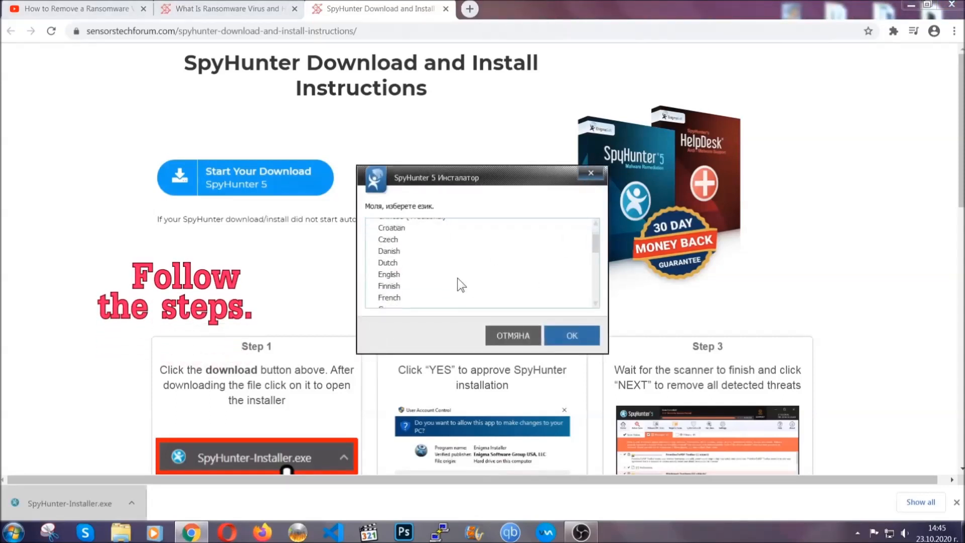
Install SpyHunter 5 in English, accepting the EULA, and finish setup so scanning starts
click(456, 275)
click(572, 335)
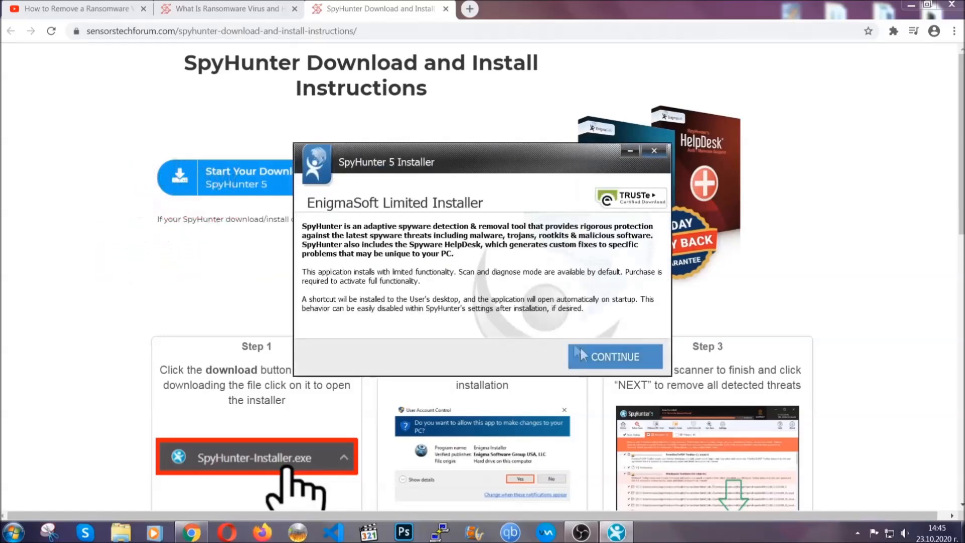
click(584, 348)
click(491, 325)
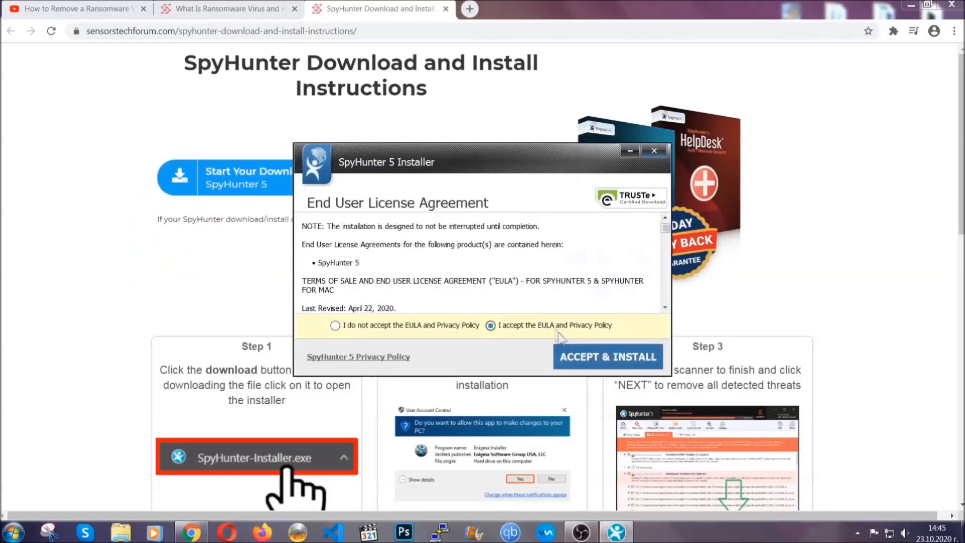
click(576, 353)
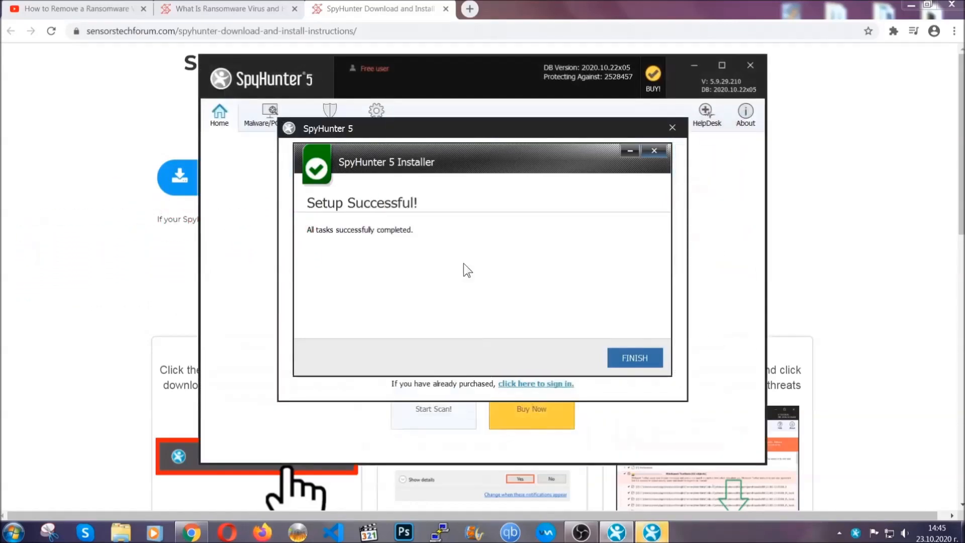
click(617, 360)
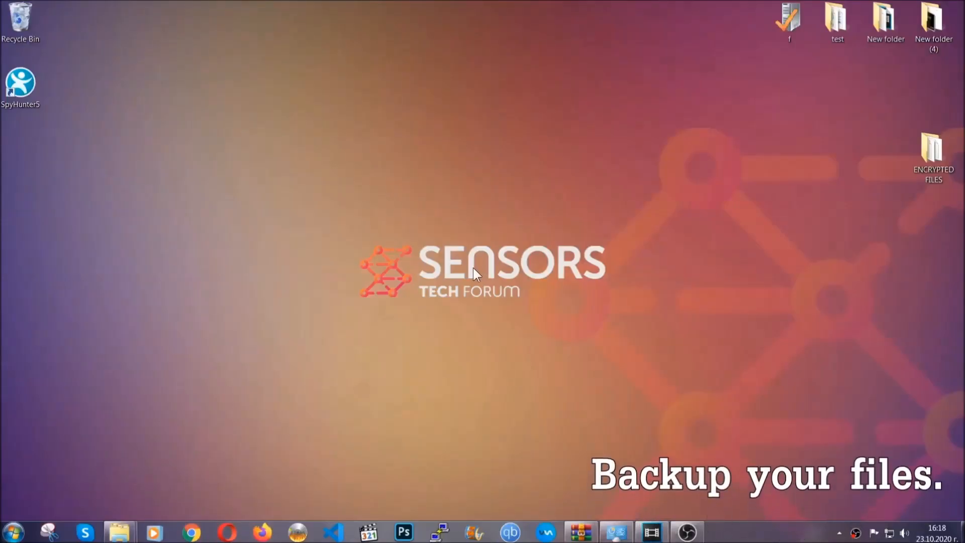
Copy all six encrypted .efji files from the ENCRYPTED FILES folder
double_click(927, 154)
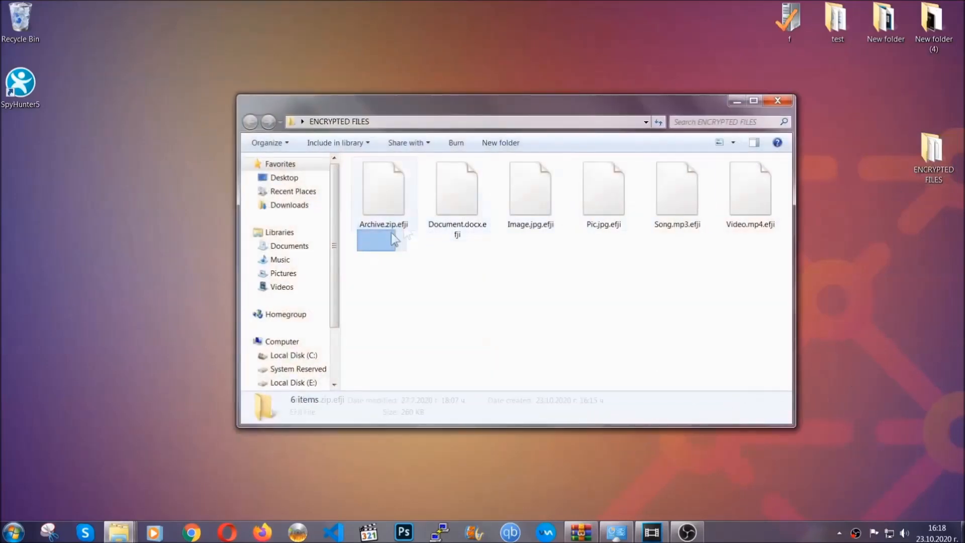
drag(393, 239, 755, 179)
right_click(754, 179)
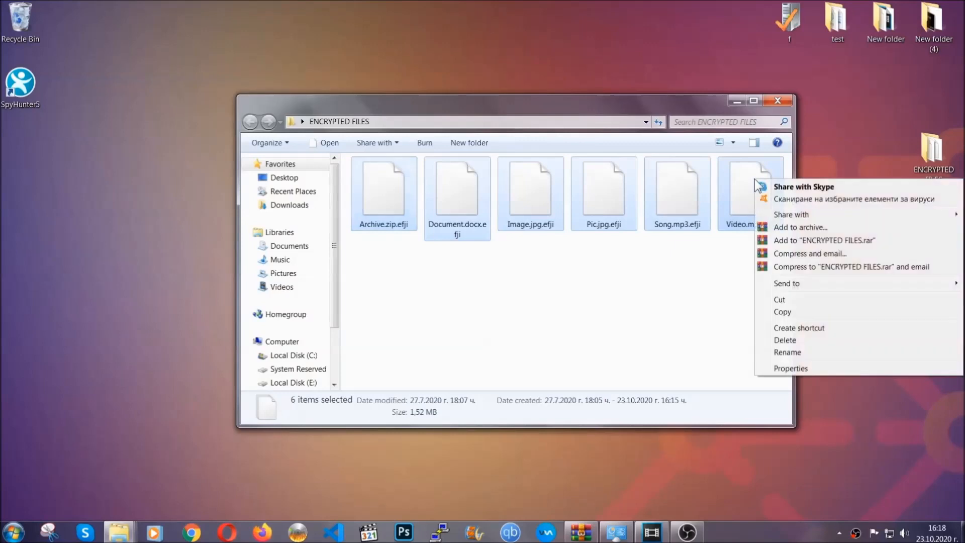
click(784, 314)
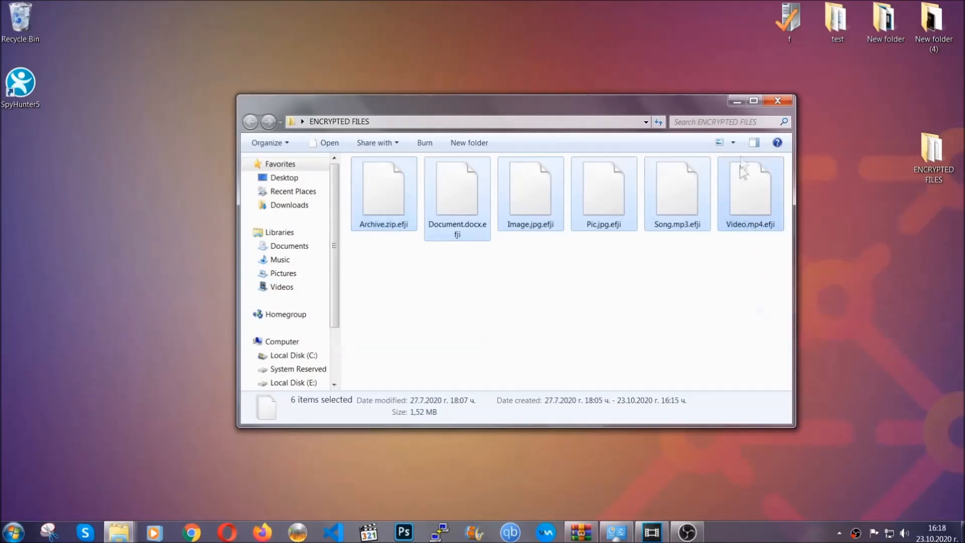
click(741, 101)
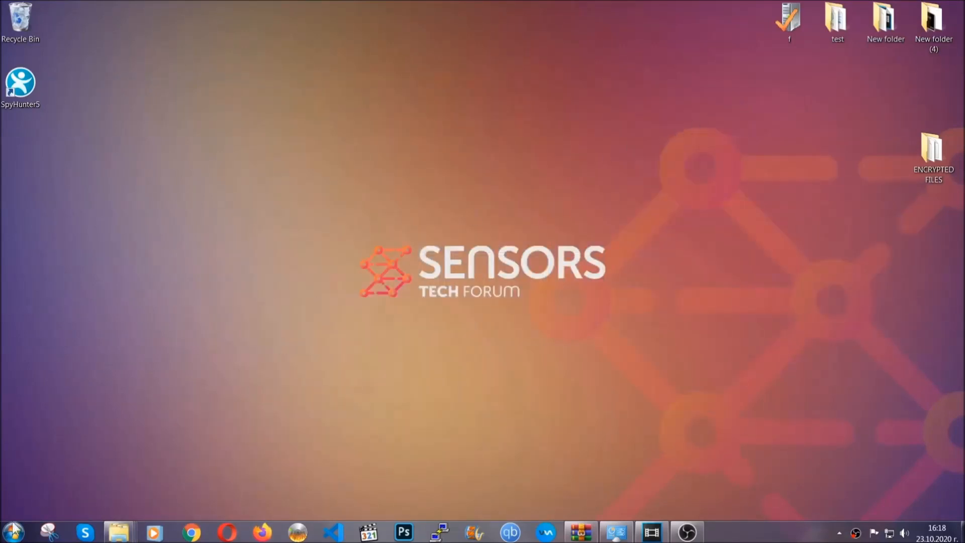
Paste the copied files onto FLASH DRIVE (H:) via Computer and close Explorer
click(13, 532)
click(184, 378)
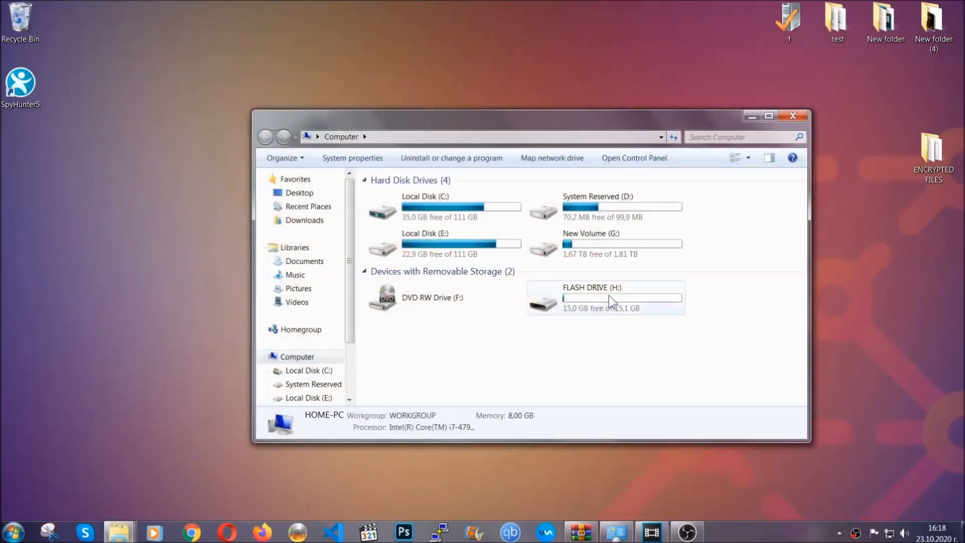
double_click(609, 295)
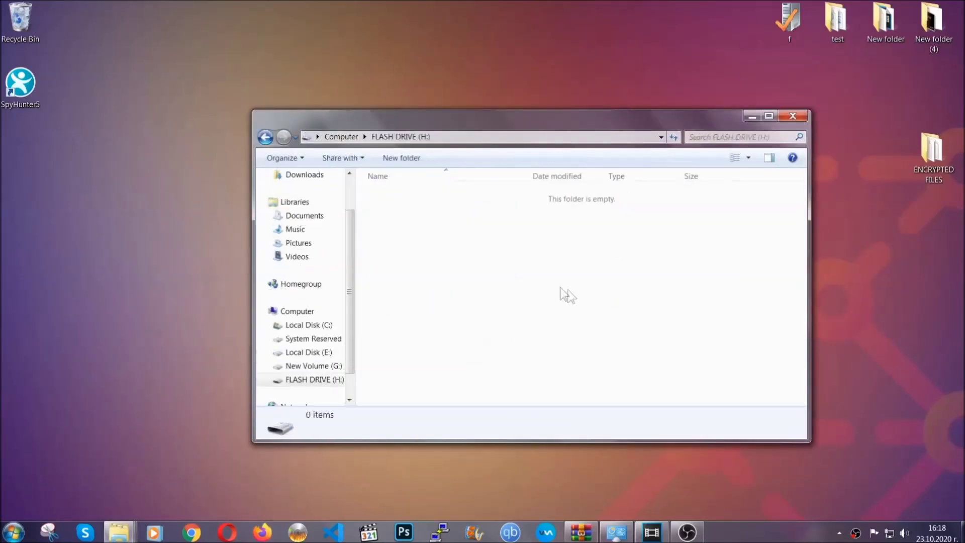
right_click(417, 224)
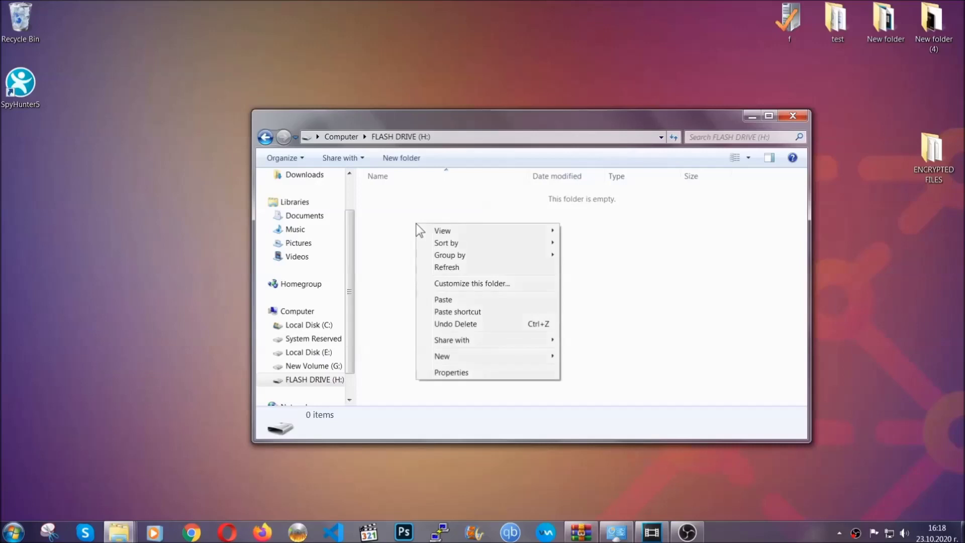
click(439, 301)
click(439, 301)
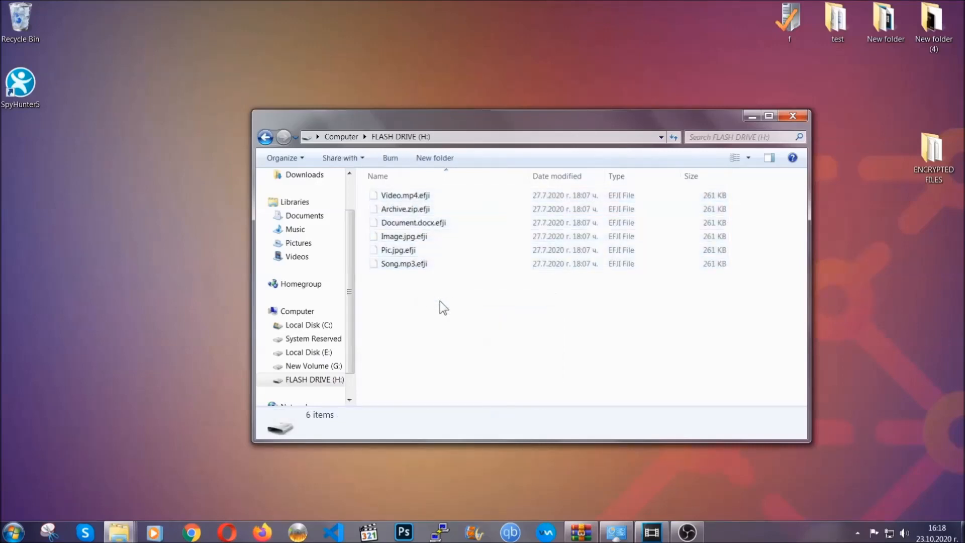
click(799, 118)
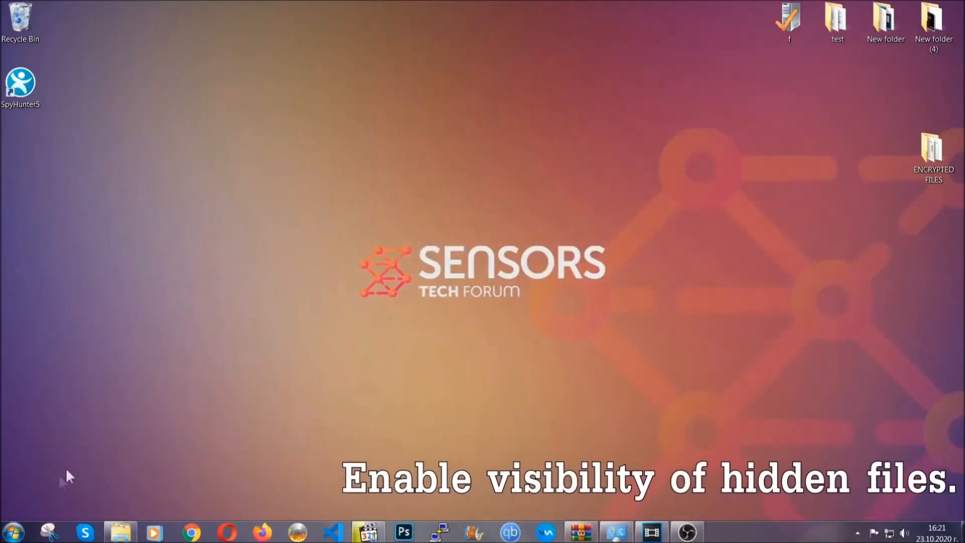
Enable showing hidden files, folders and drives in Folder Options and apply it
click(14, 533)
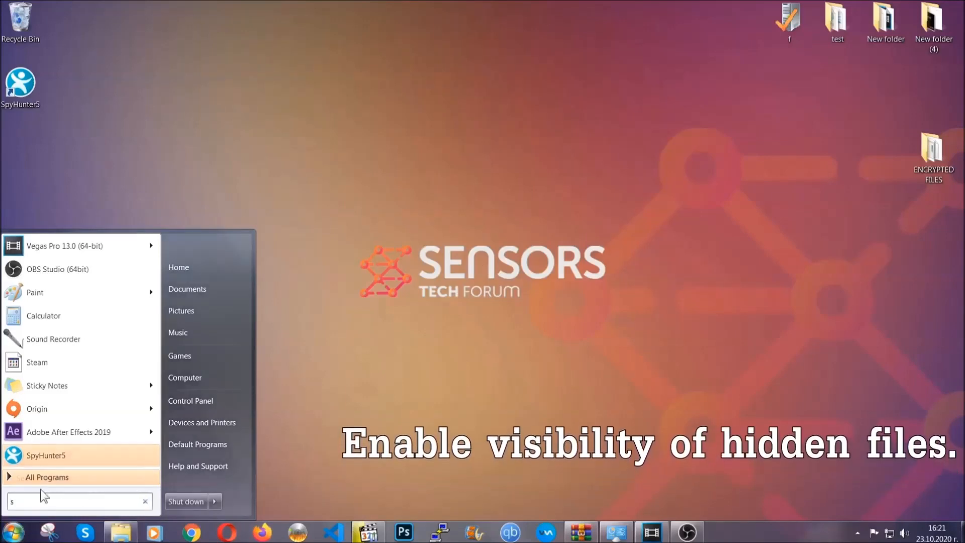
text(showh)
key(BackSpace)
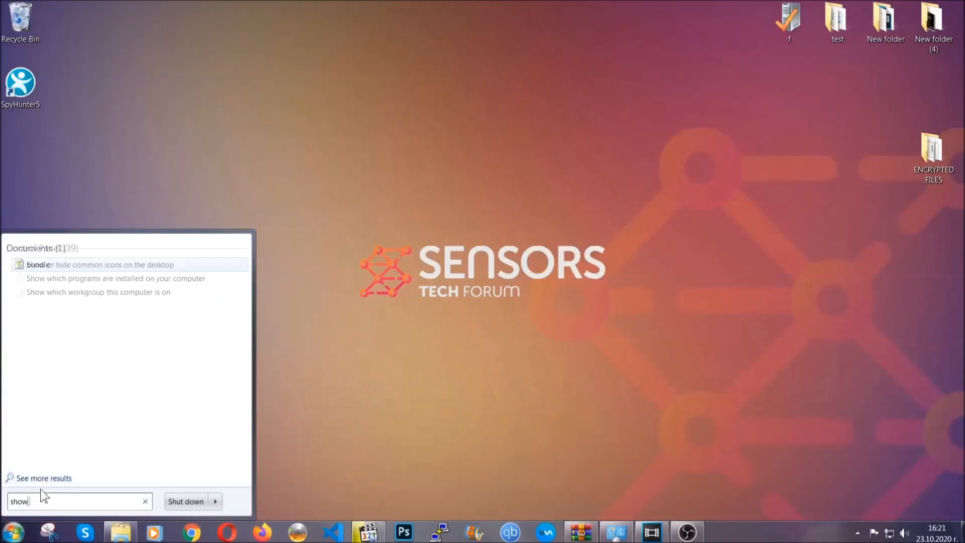
text( hidden files)
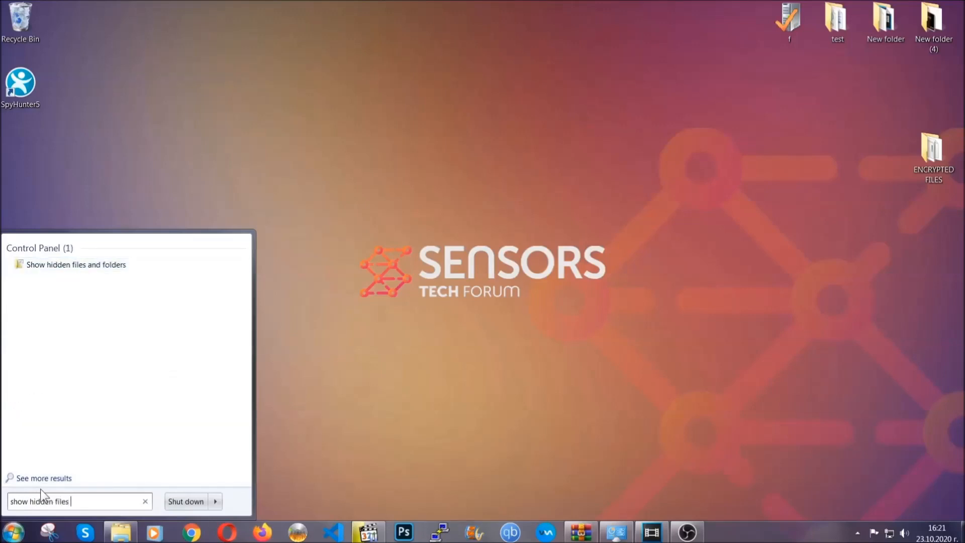
text( and folders)
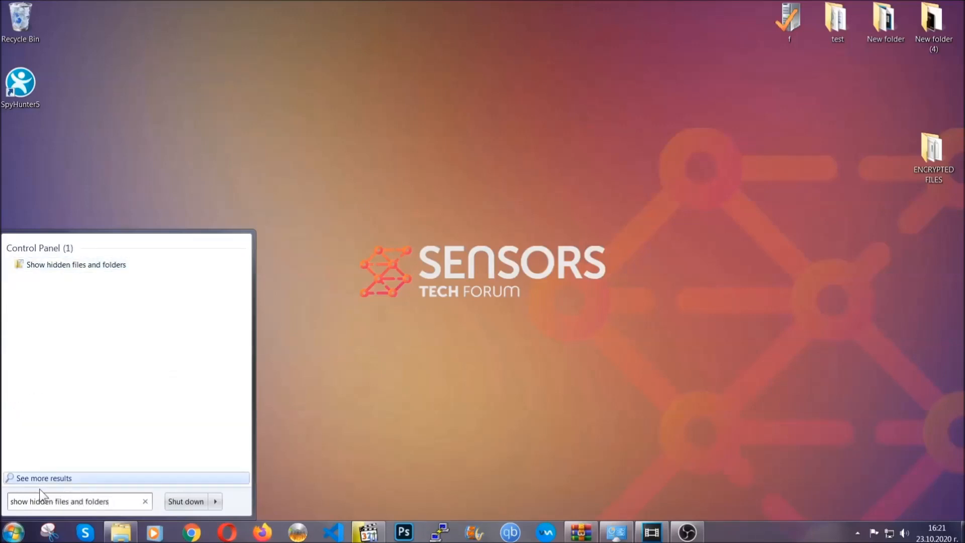
click(114, 268)
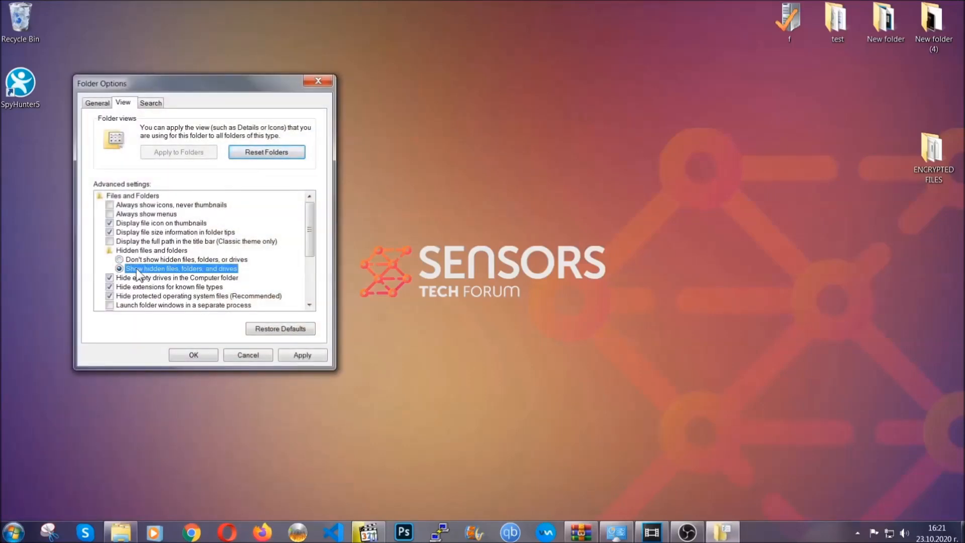
click(301, 356)
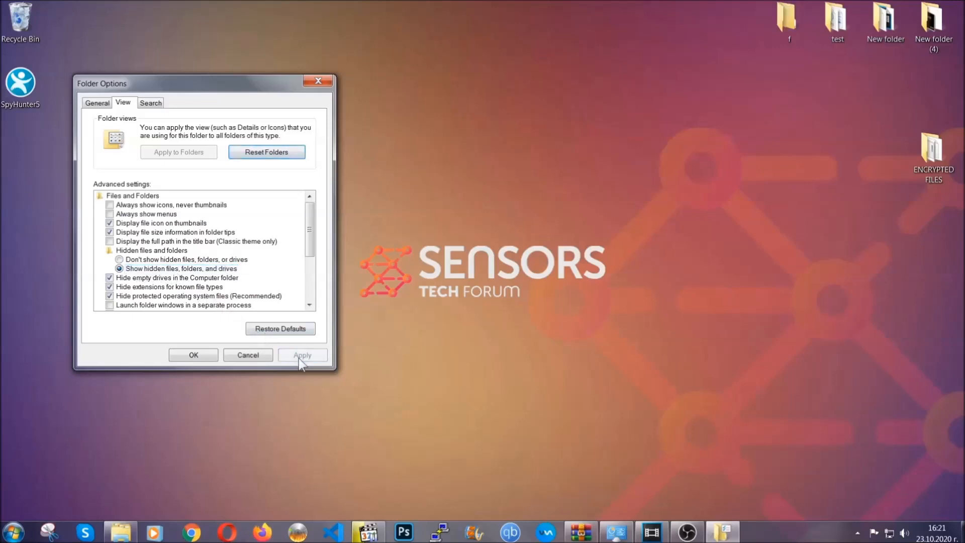
click(189, 355)
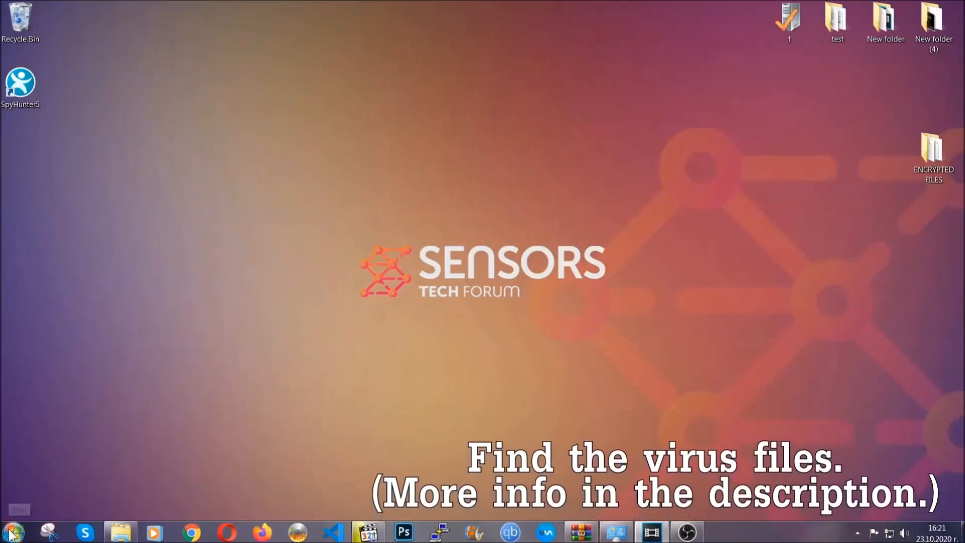
key(super)
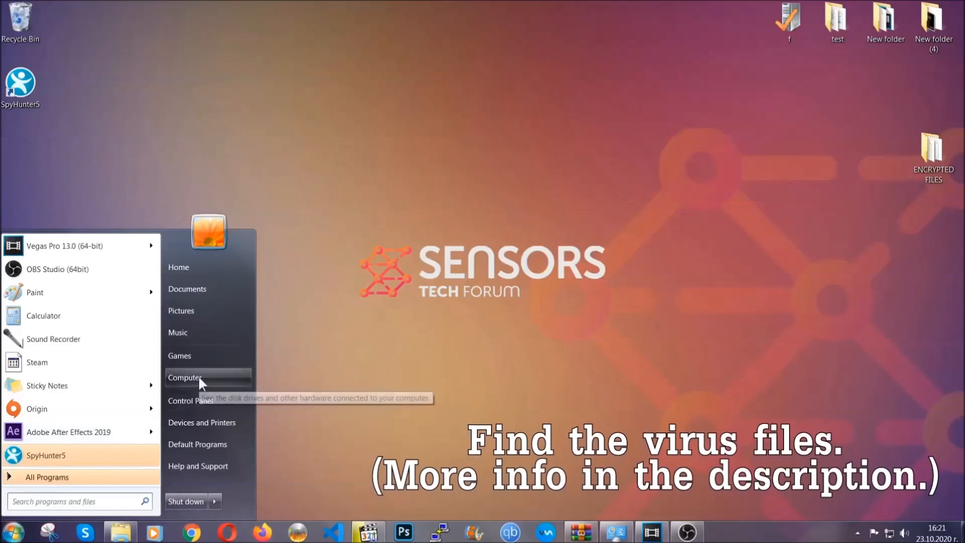
Search Computer for the EXAMPLE VIRUS NAME exe, move it to the Recycle Bin, and close Explorer
click(199, 376)
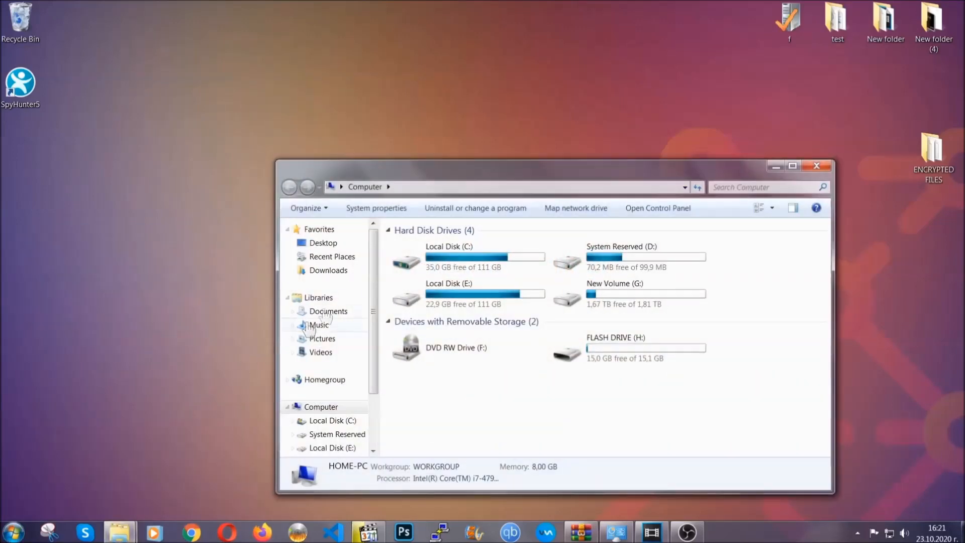
drag(526, 177, 463, 135)
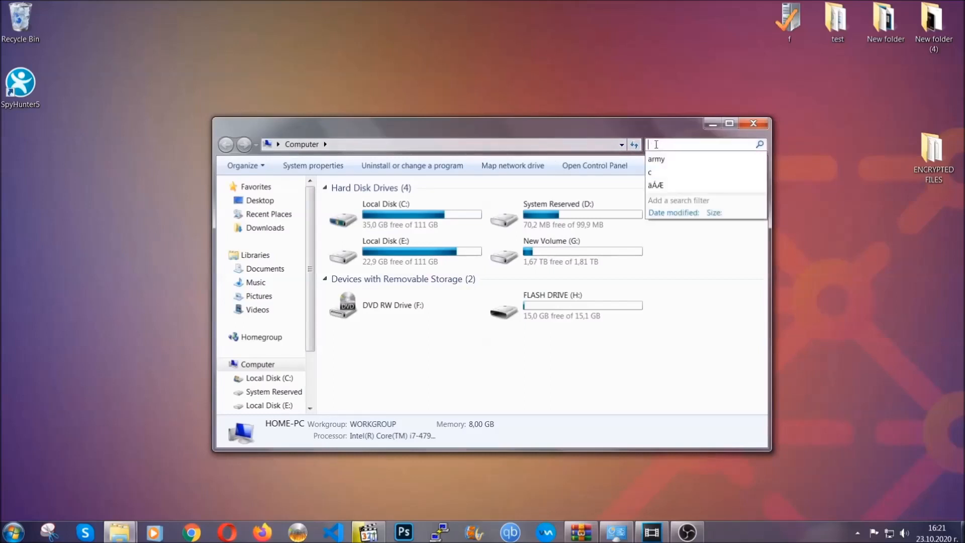
text(fileextension)
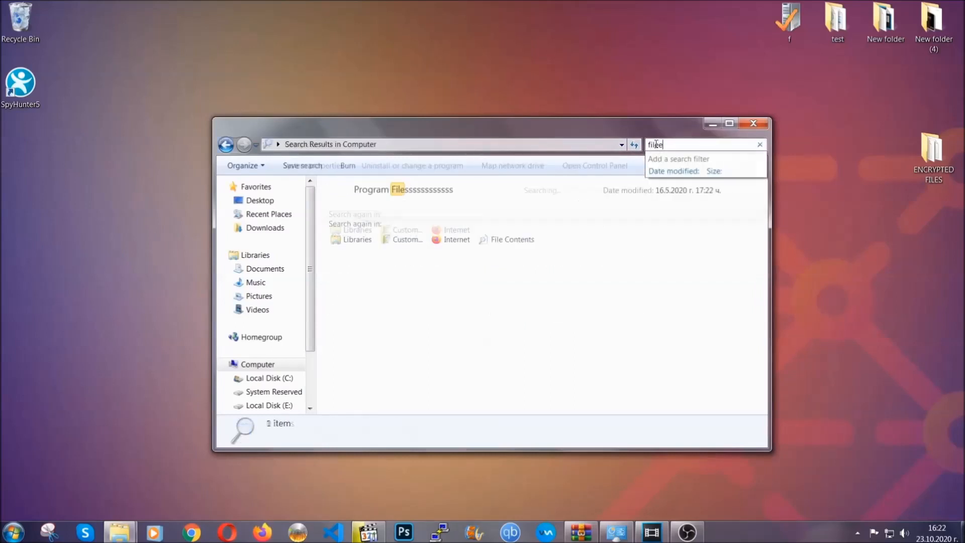
text(:exe )
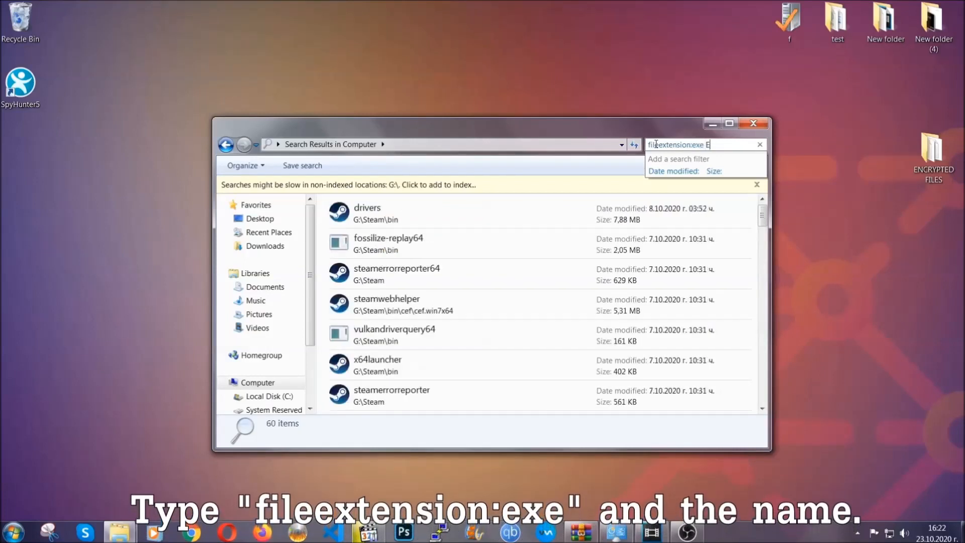
text(Exampl)
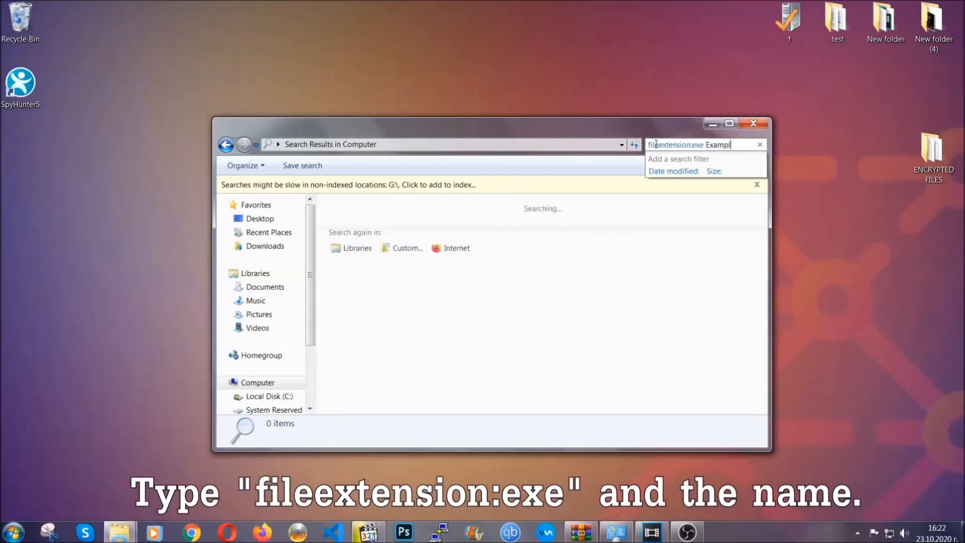
text(e Virus Name)
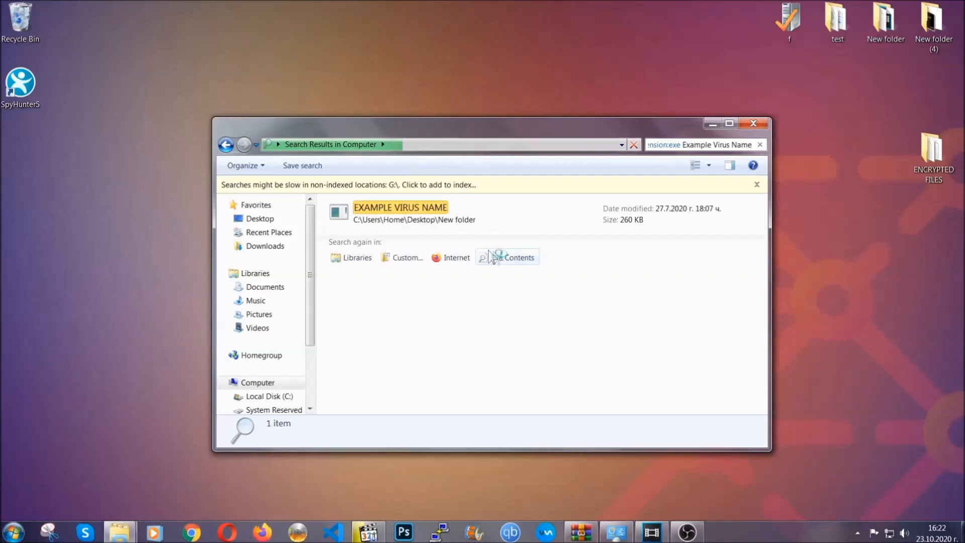
click(421, 204)
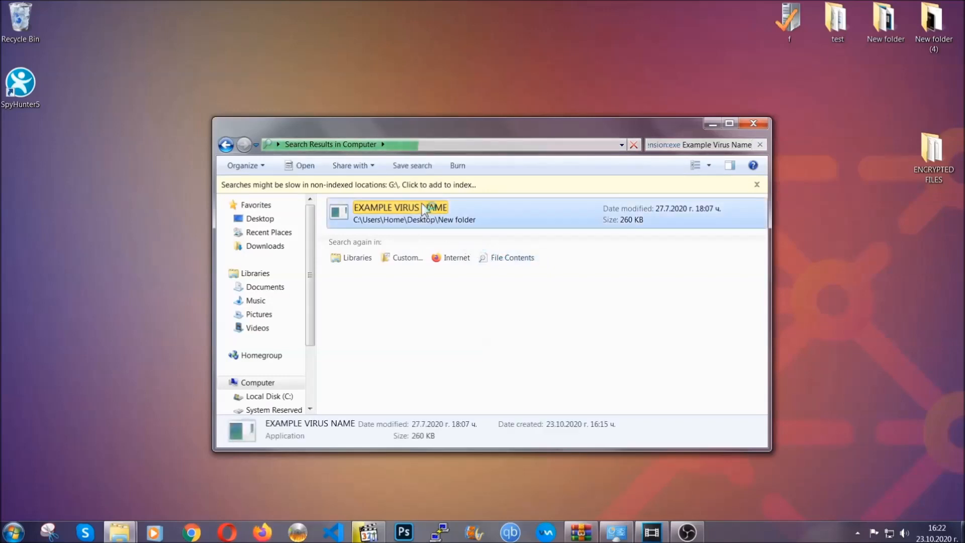
right_click(423, 212)
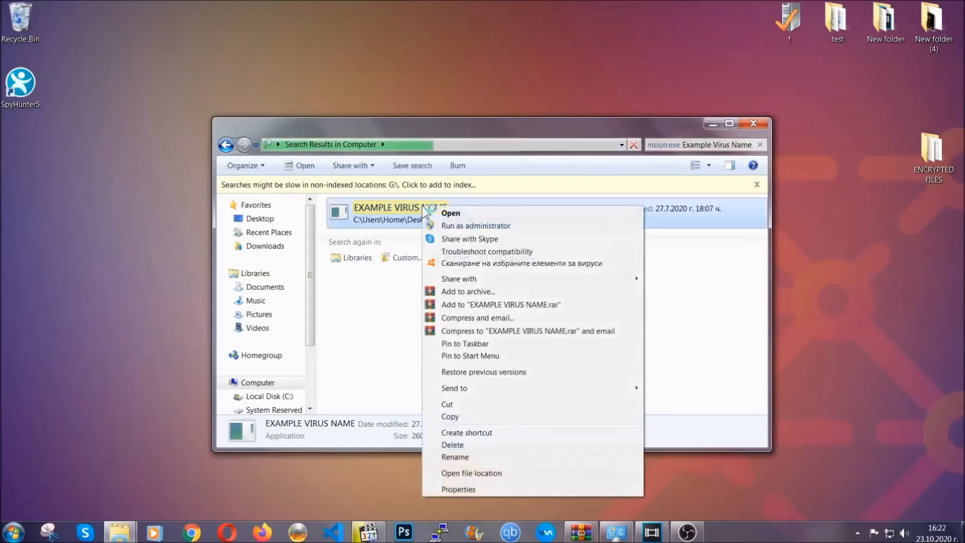
click(452, 444)
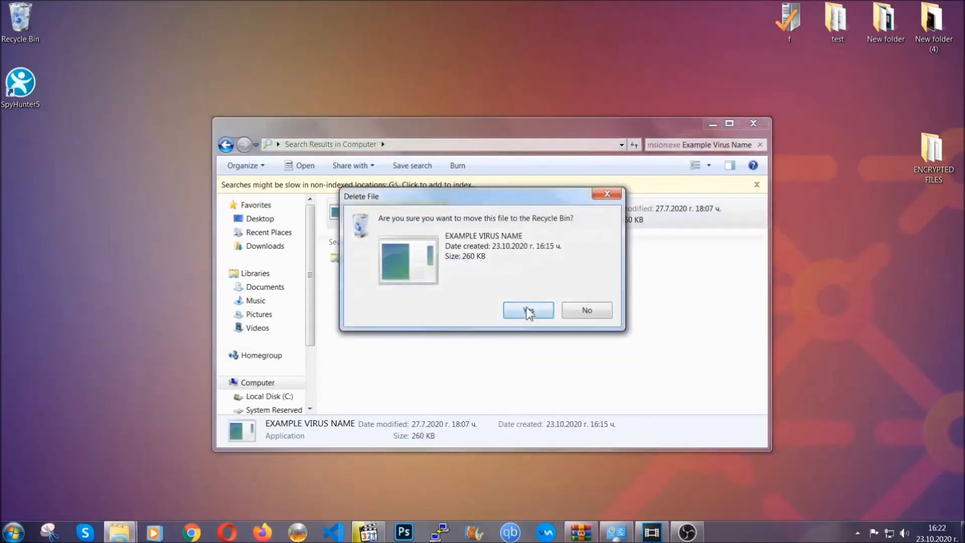
click(528, 310)
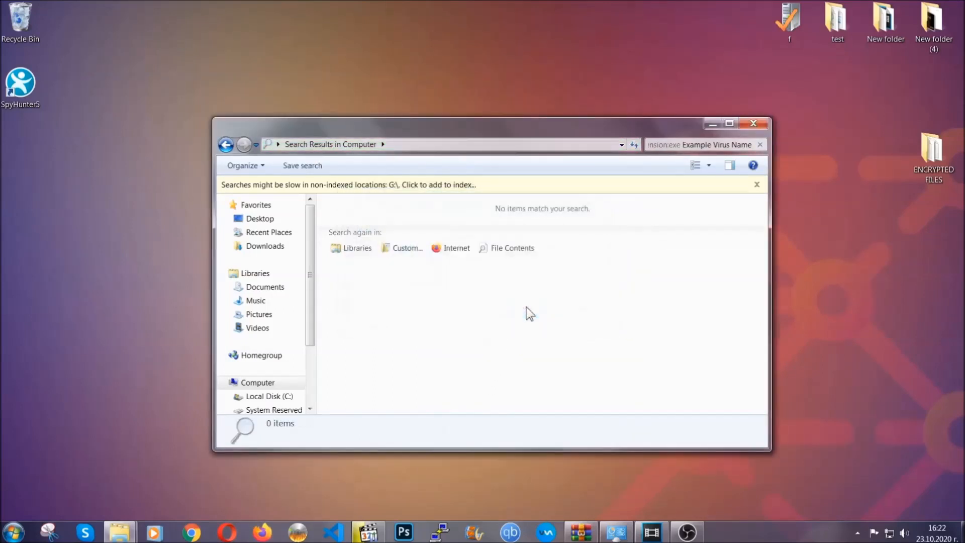
click(755, 122)
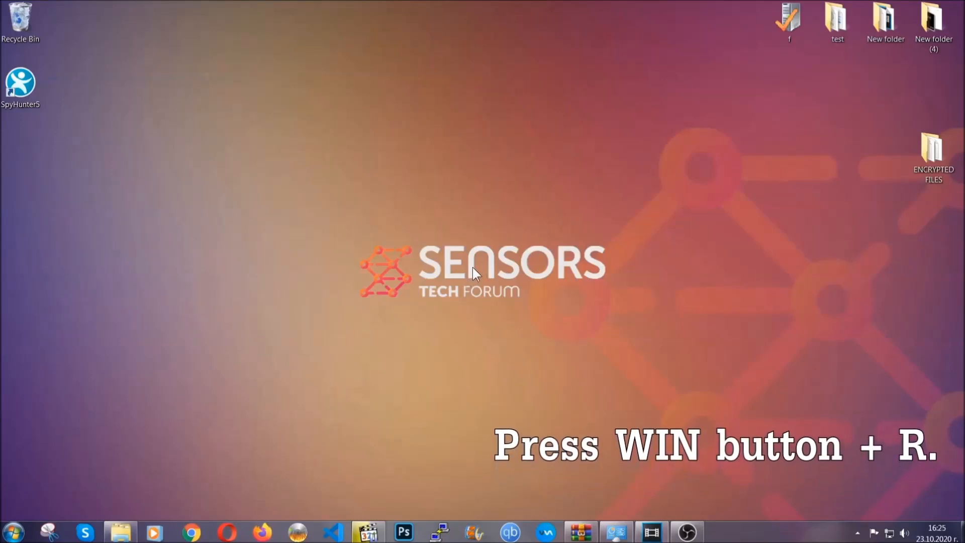
Launch Registry Editor by running REGEDIT from the Run dialog in place of cmd
key(super+r)
click(113, 451)
key(BackSpace)
key(BackSpace)
key(BackSpace)
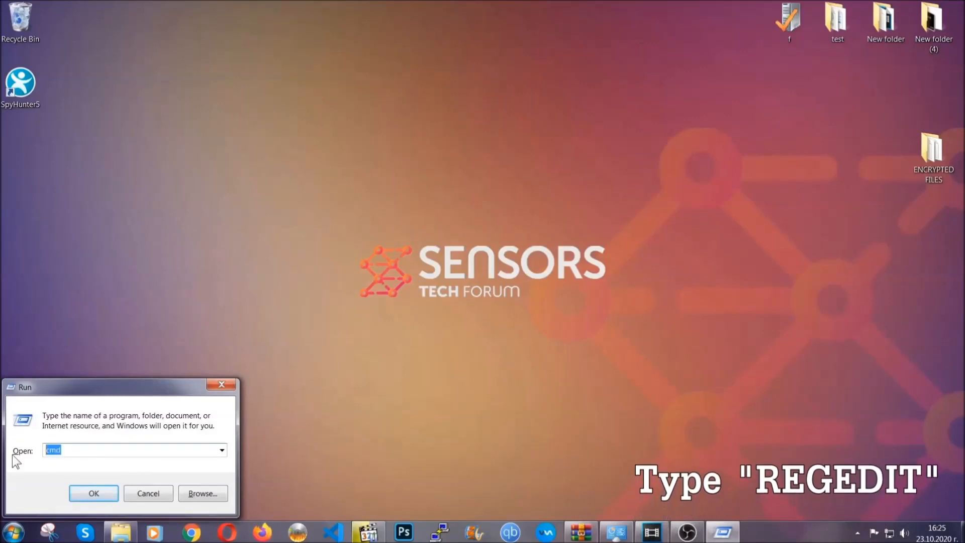
text(REGEDIT)
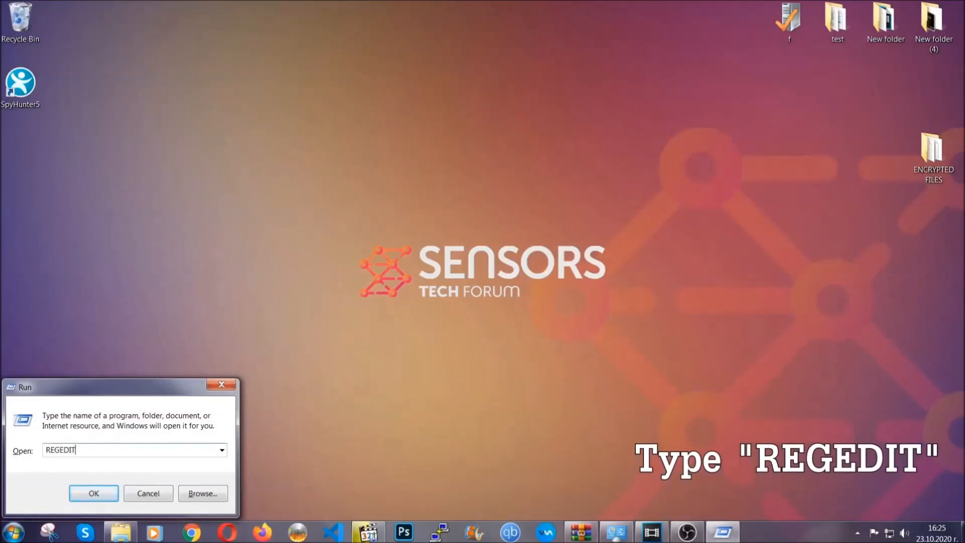
click(83, 492)
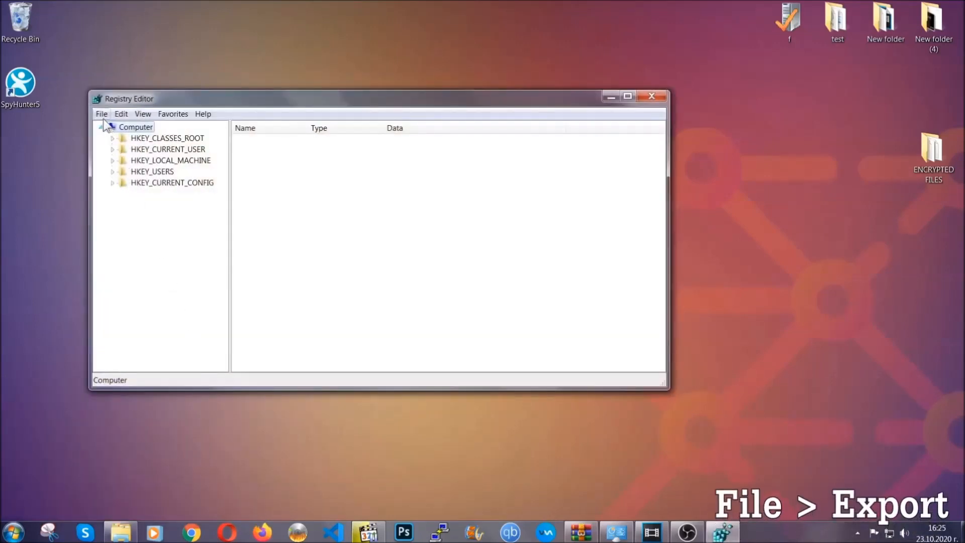
Export the entire registry to the Desktop as a file named BACKUP
click(102, 113)
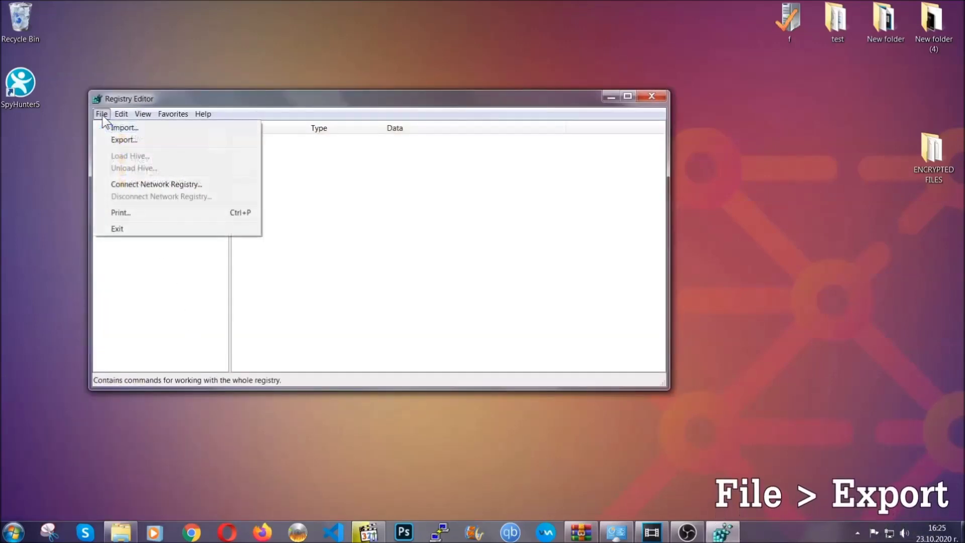
click(123, 140)
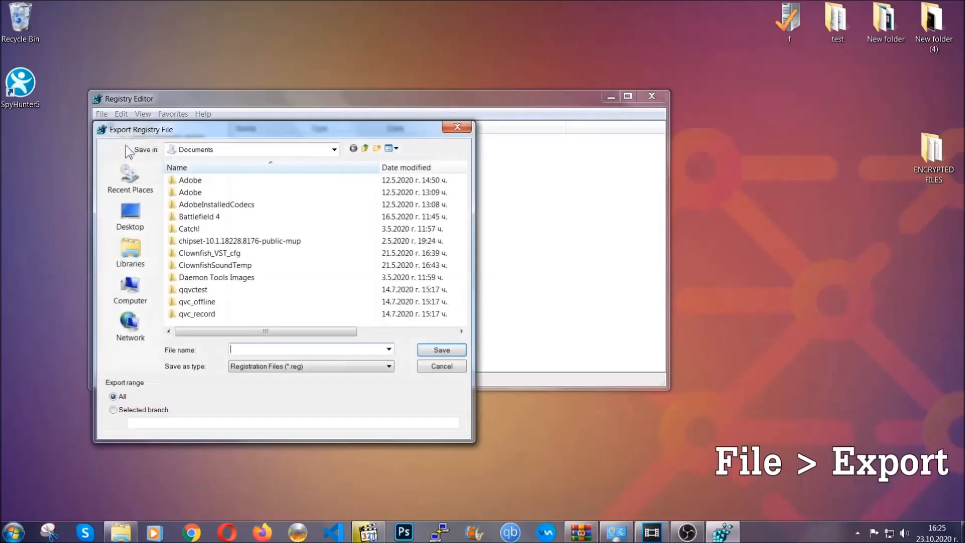
click(130, 215)
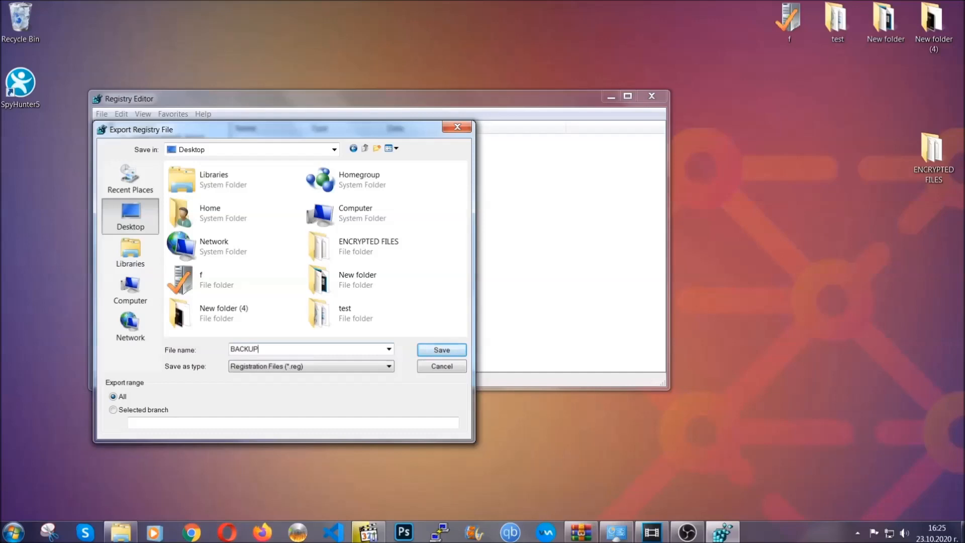
click(435, 352)
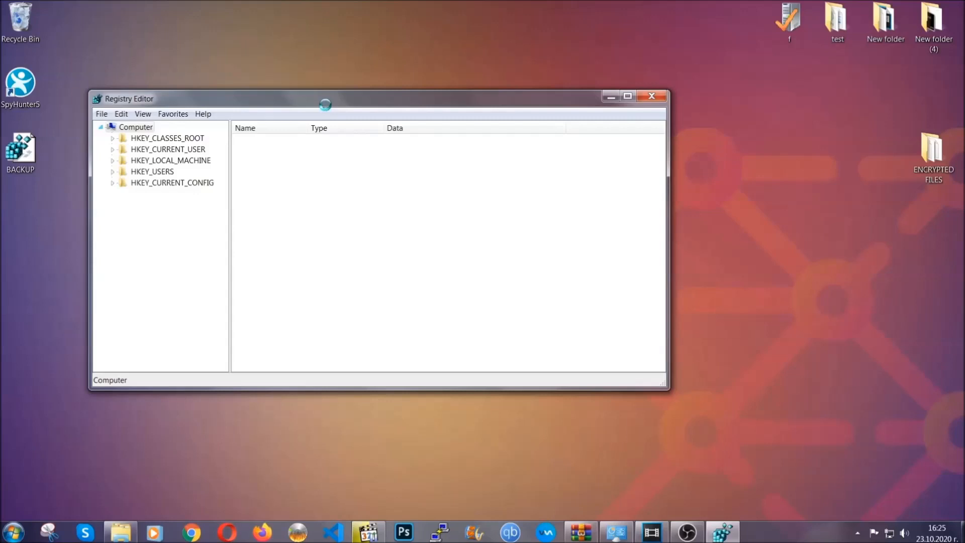
Reposition the Registry Editor window and dismiss the File menu without choosing a command
drag(325, 100, 421, 132)
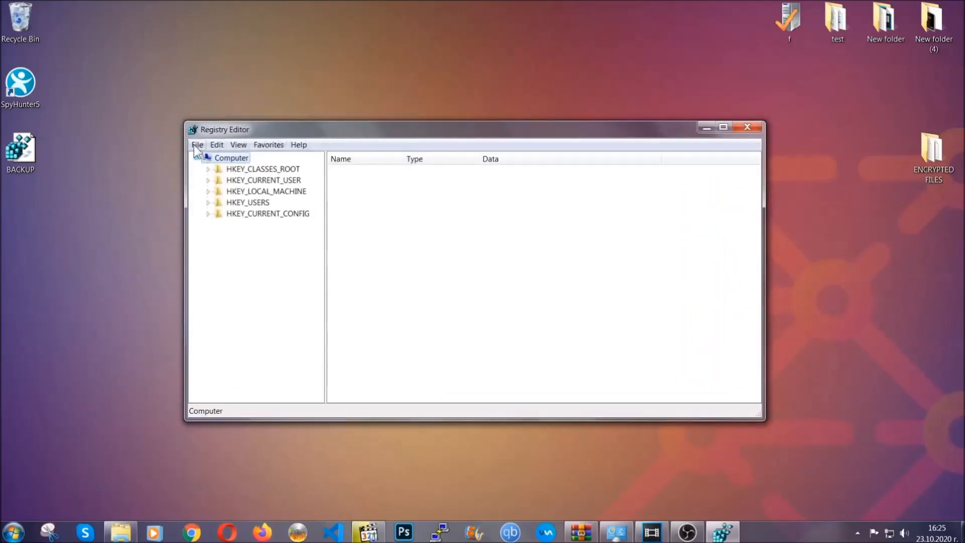
click(196, 145)
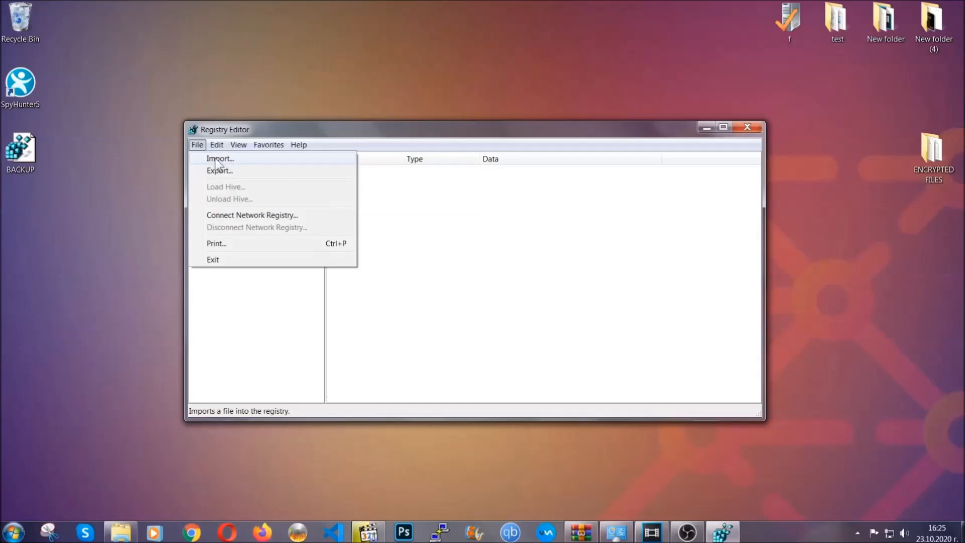
click(198, 145)
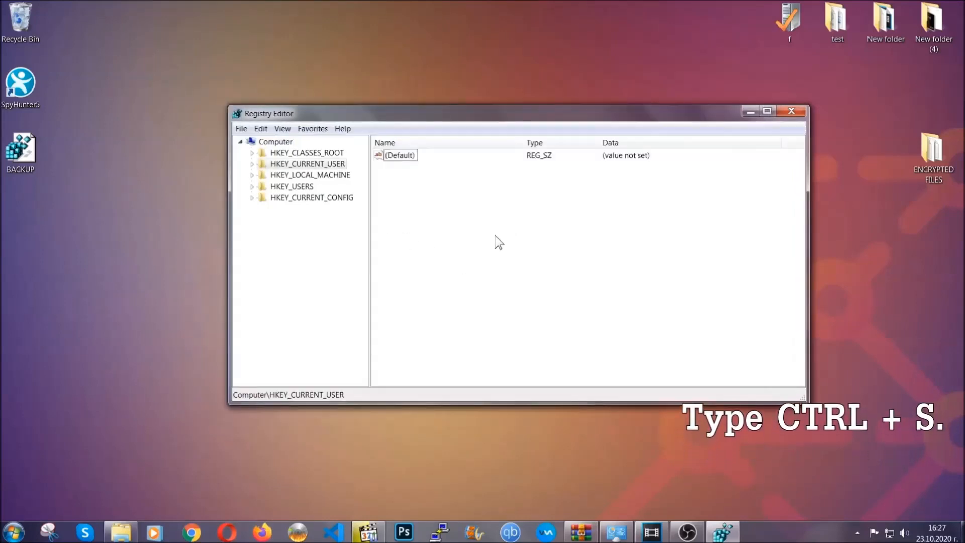
Find the RunOnce key, then select the Run key under CurrentVersion showing THE VIRUS value
key(ctrl+f)
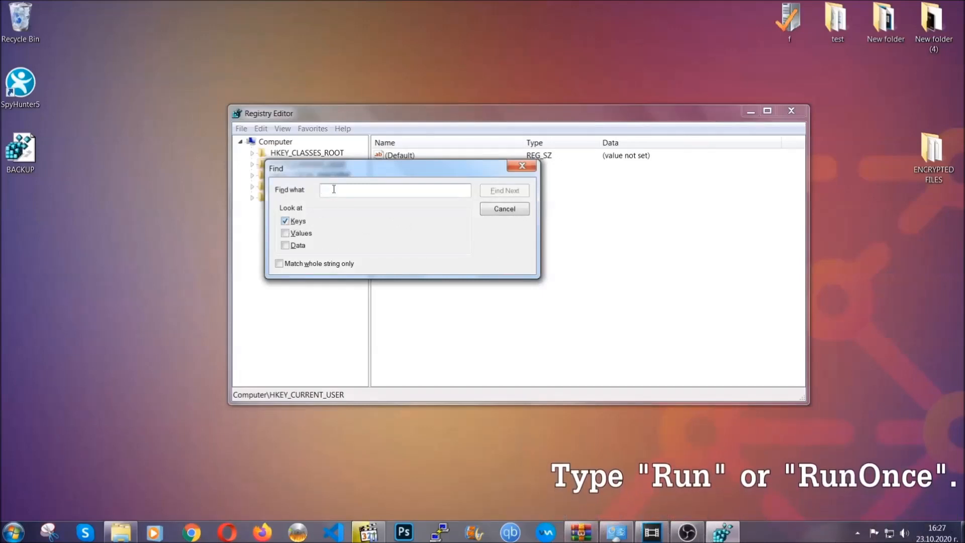
text(RunO)
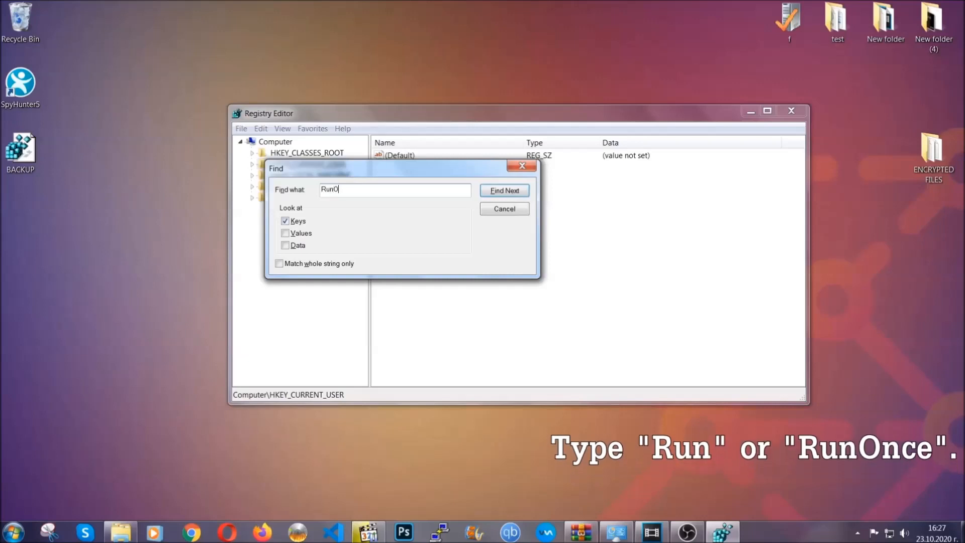
text(nce)
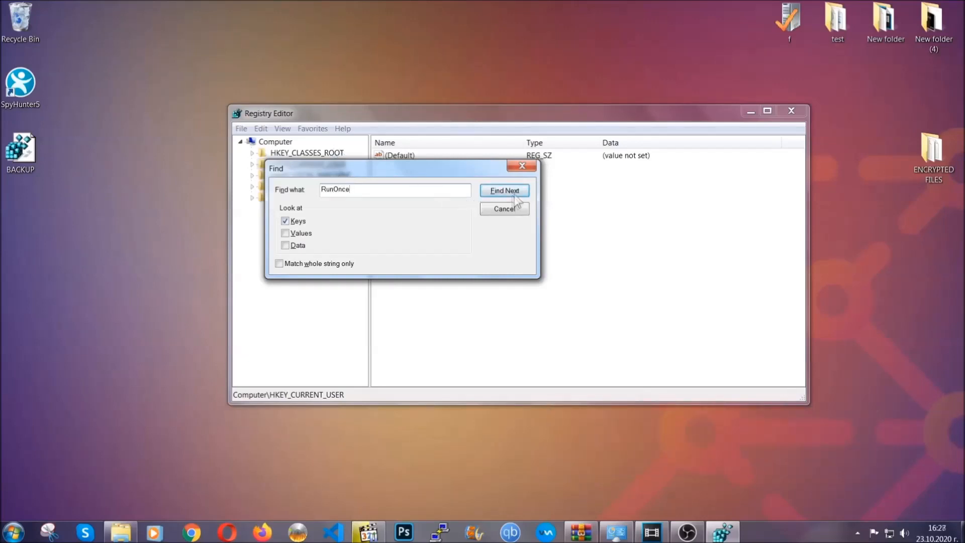
click(505, 191)
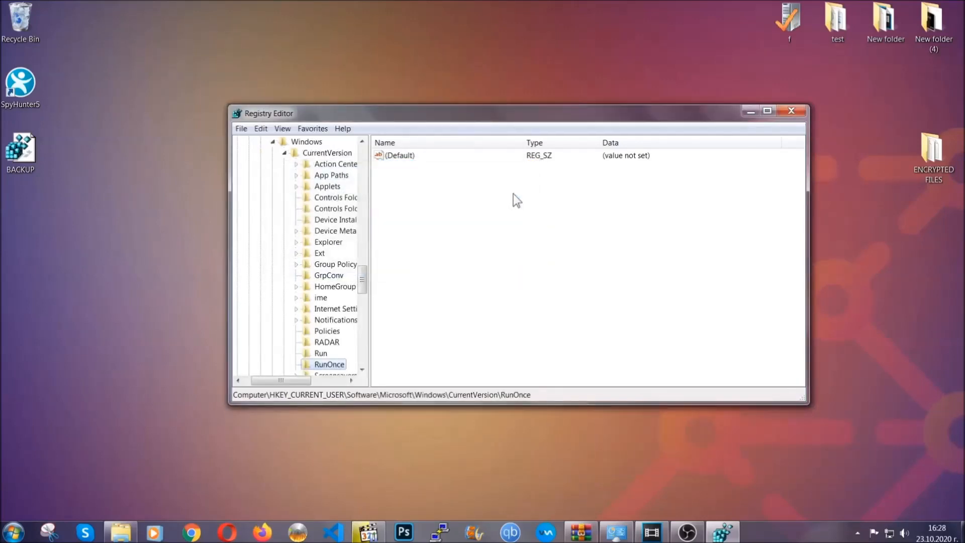
drag(364, 279, 364, 294)
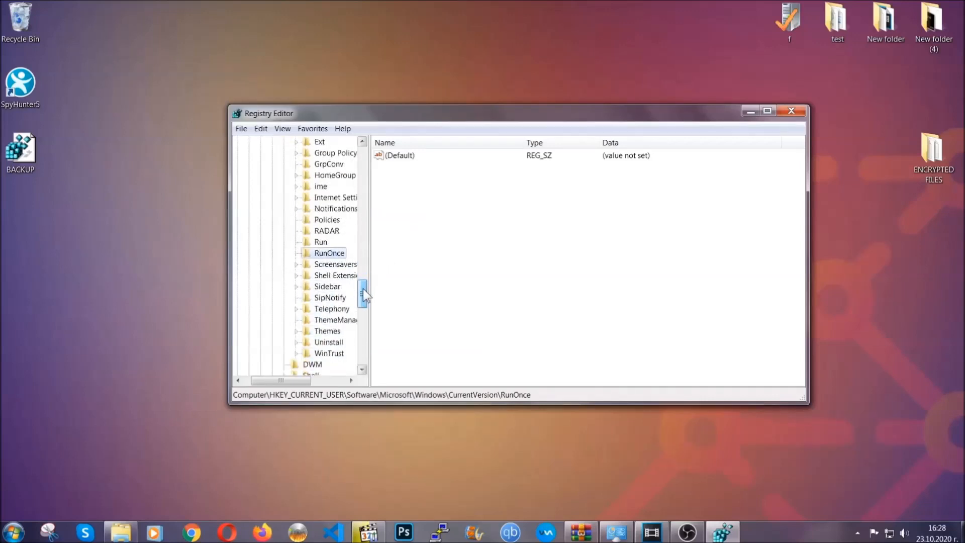
click(320, 242)
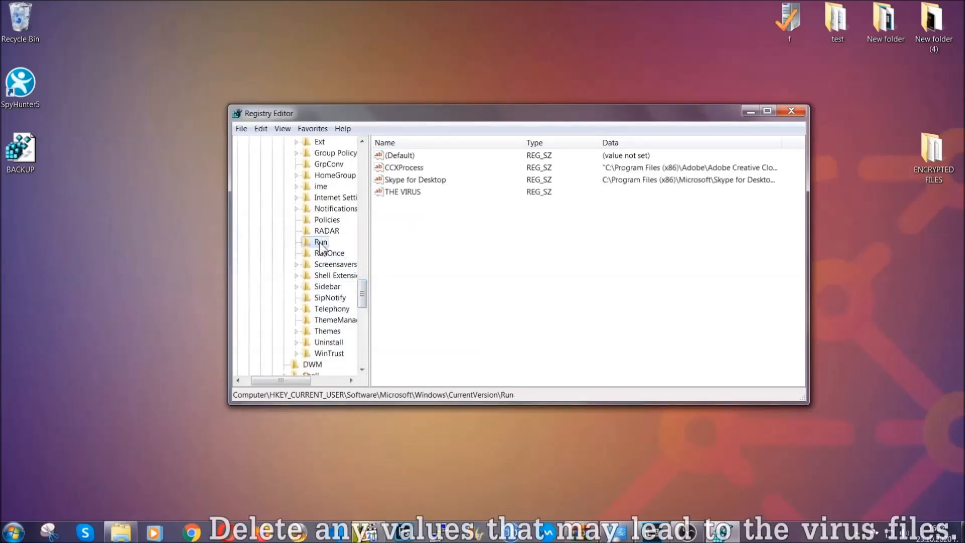
Permanently delete the THE VIRUS value from the Run key
click(400, 192)
right_click(396, 193)
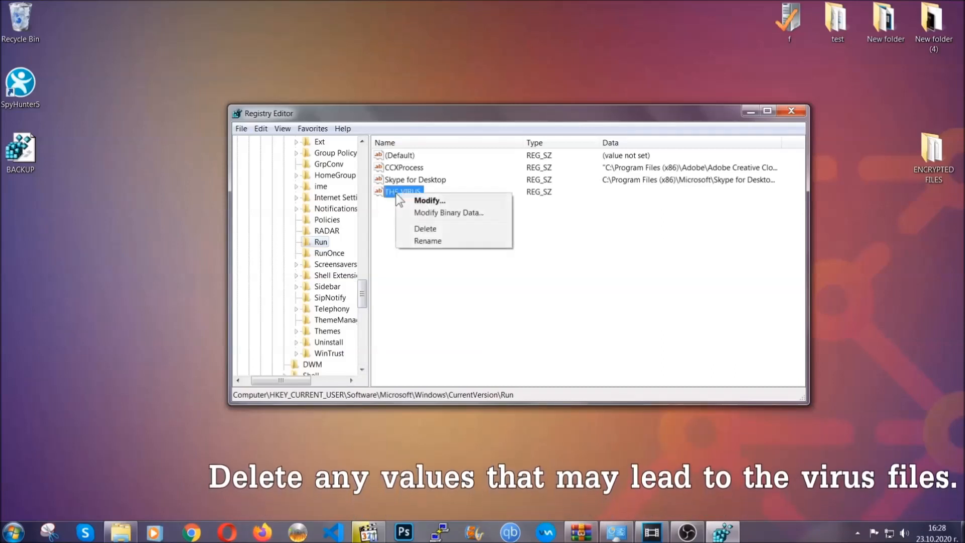
click(424, 229)
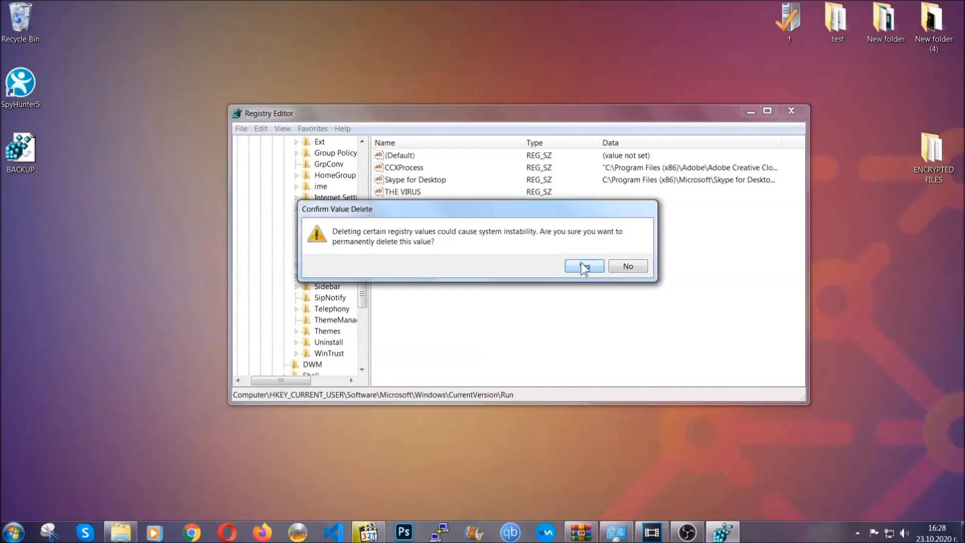
click(585, 266)
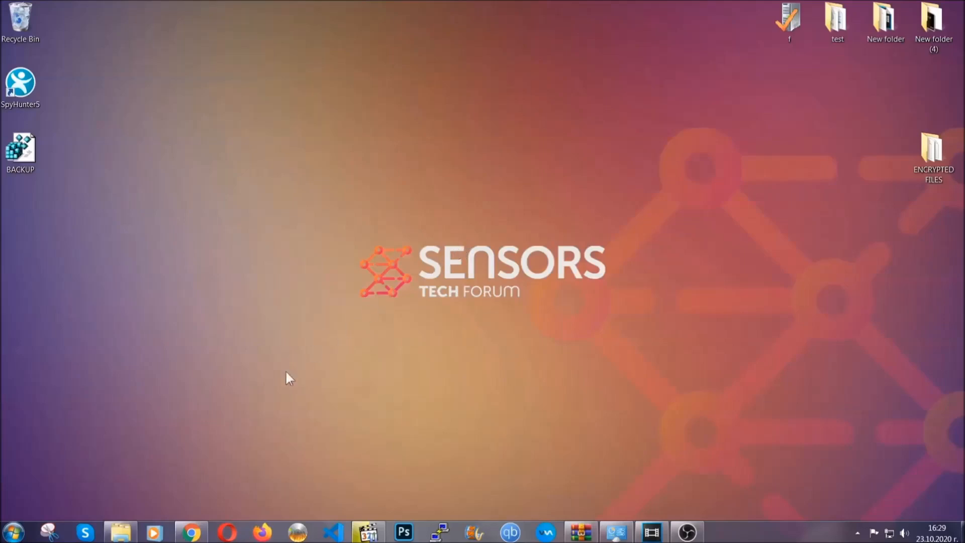
Show the Sensors Tech Forum file-restore article and expand Method 2, Restore Data via Windows Backup
click(194, 534)
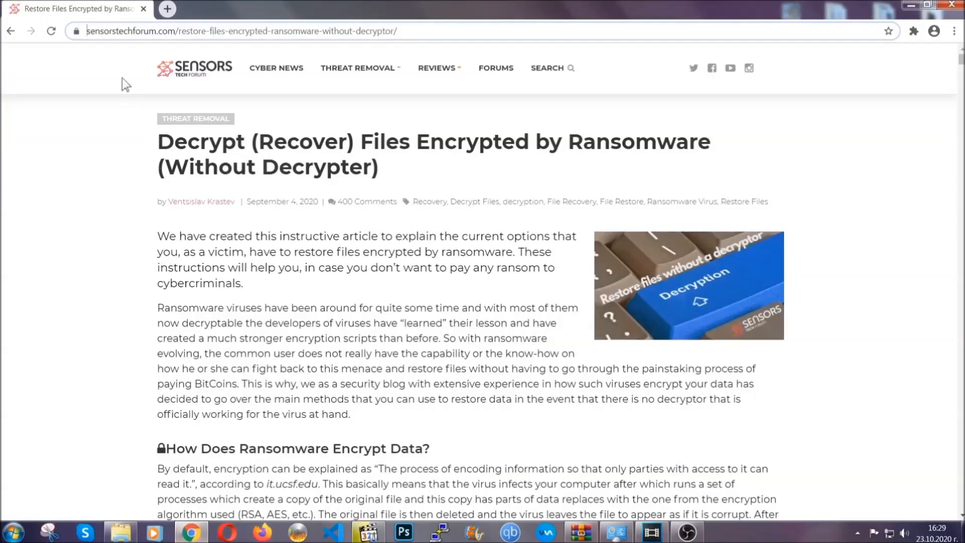
drag(88, 31, 435, 34)
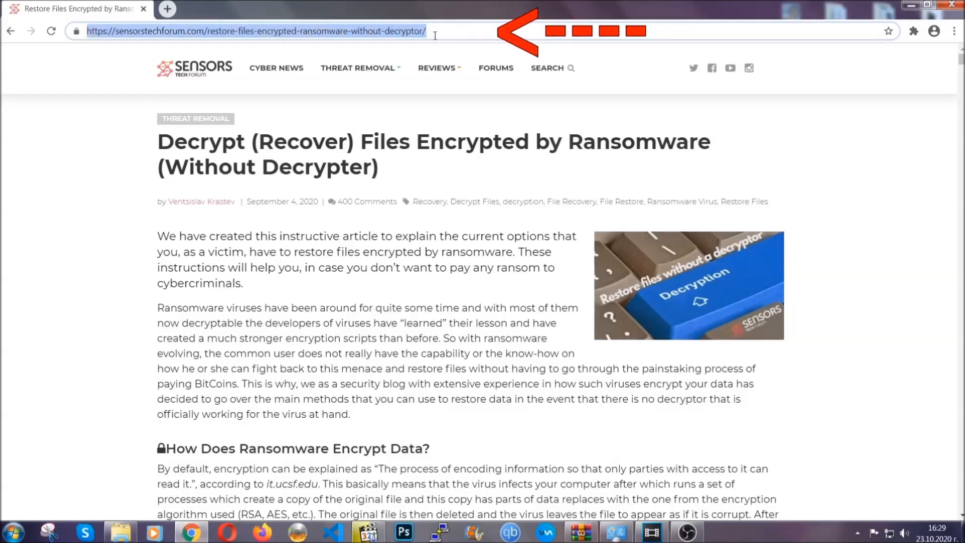
mouse_move(438, 67)
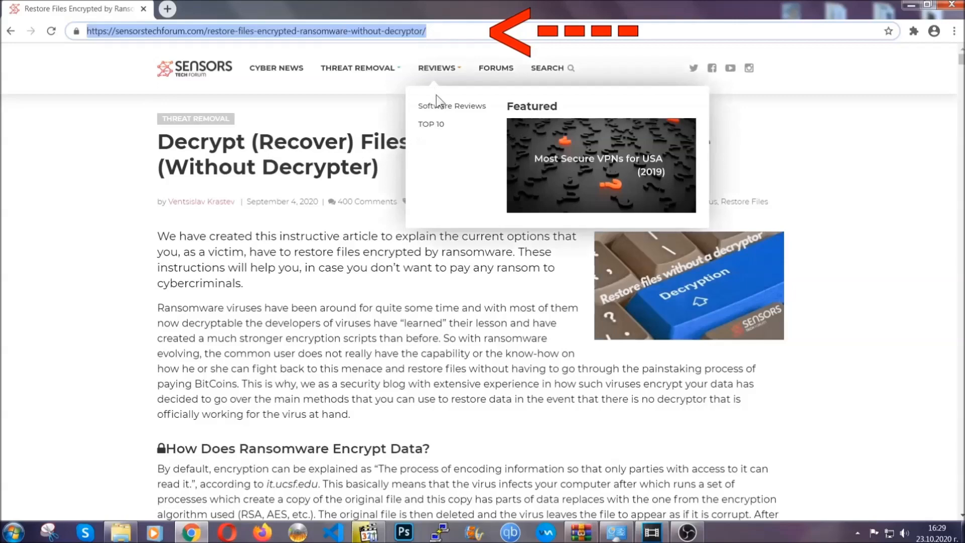
scroll(497, 274, down, 3)
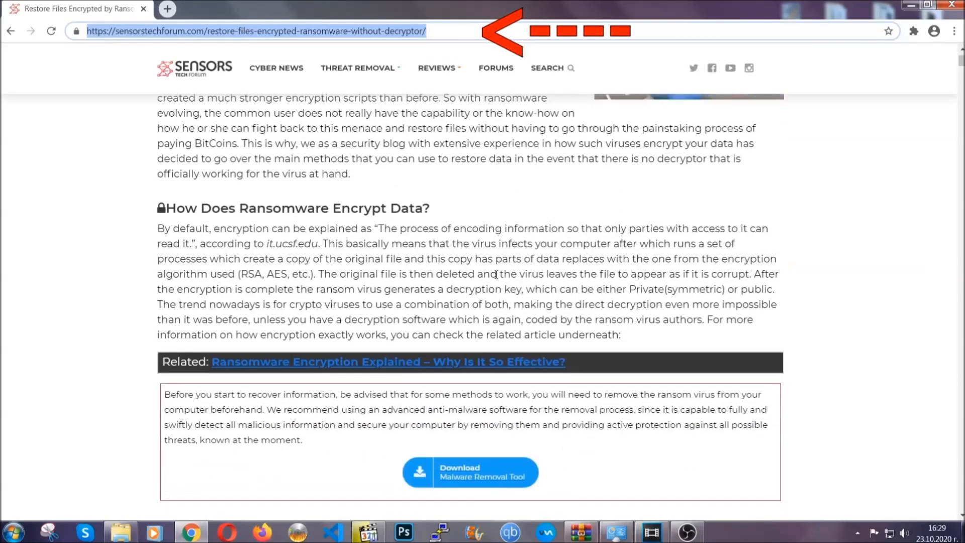
scroll(497, 274, down, 3)
scroll(497, 274, down, 2)
scroll(497, 273, down, 2)
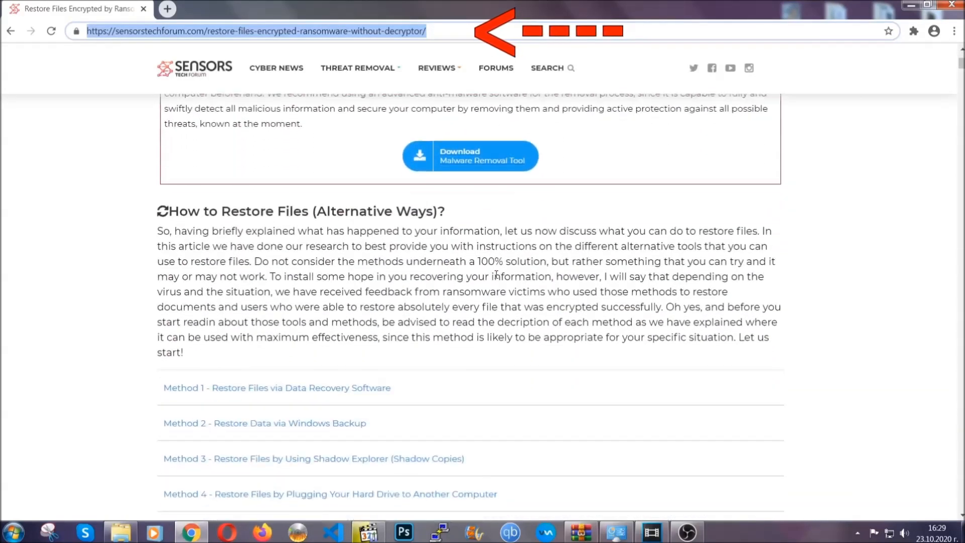
scroll(497, 274, down, 1)
scroll(497, 274, down, 2)
scroll(463, 279, down, 1)
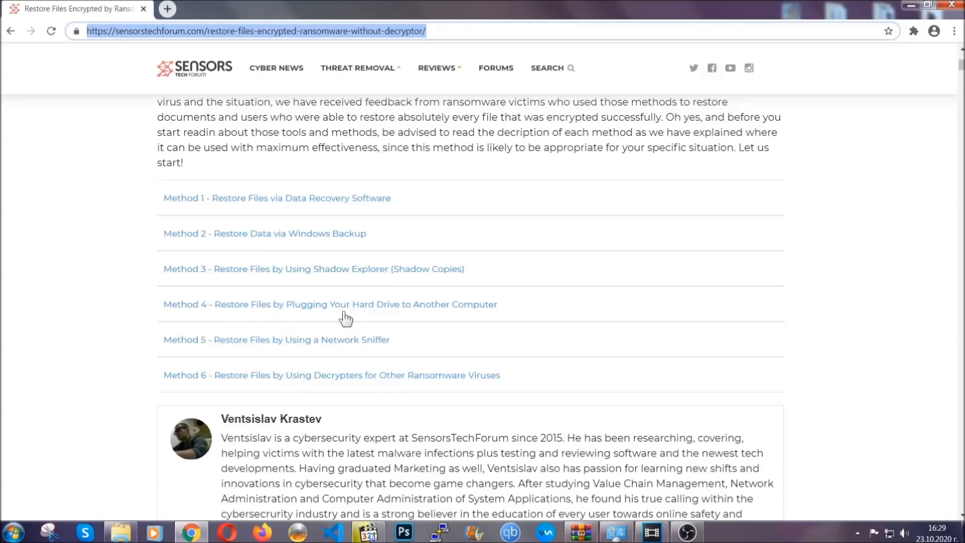
click(300, 233)
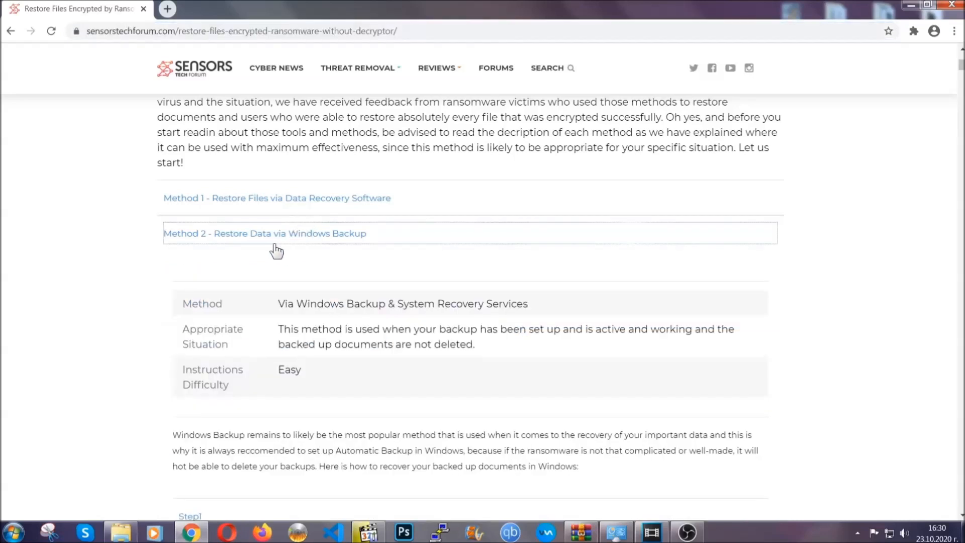
Expand Steps 1, 2 and 3 of the Windows Backup restore method
drag(279, 304, 339, 375)
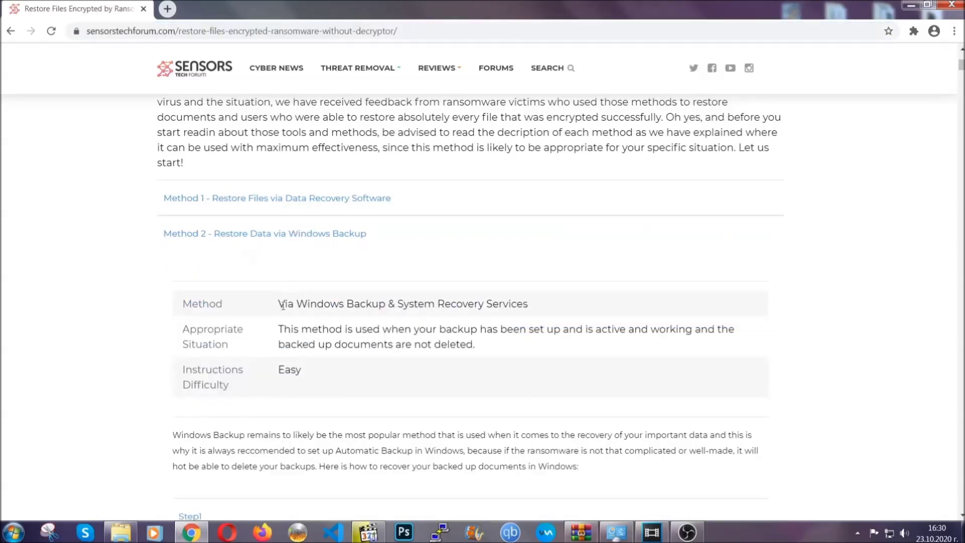
click(342, 377)
scroll(345, 374, down, 3)
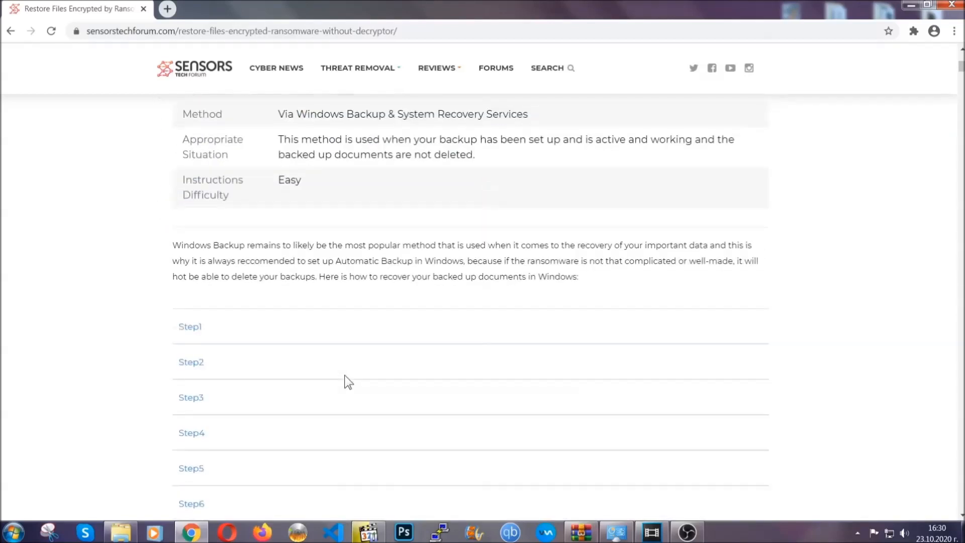
scroll(345, 375, down, 1)
click(195, 262)
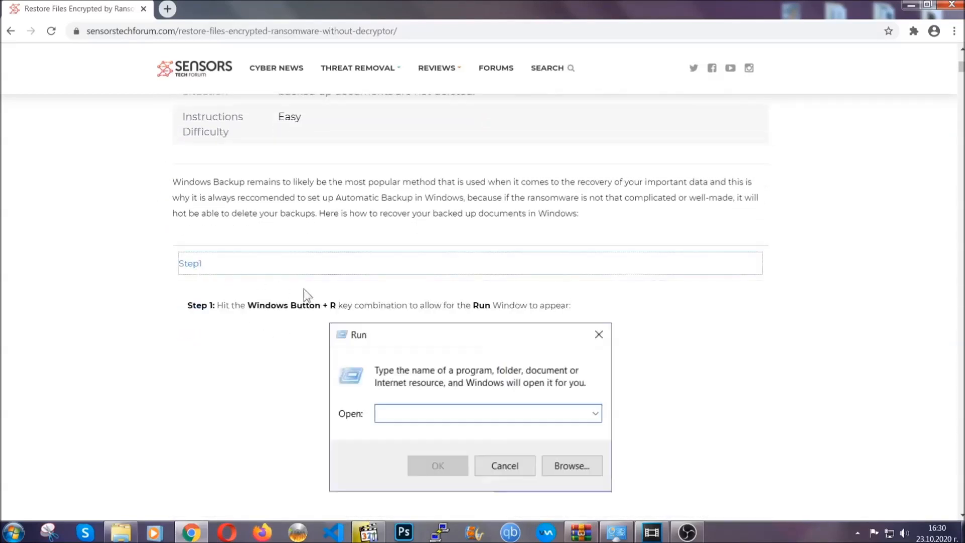
scroll(452, 312, down, 3)
scroll(452, 313, down, 1)
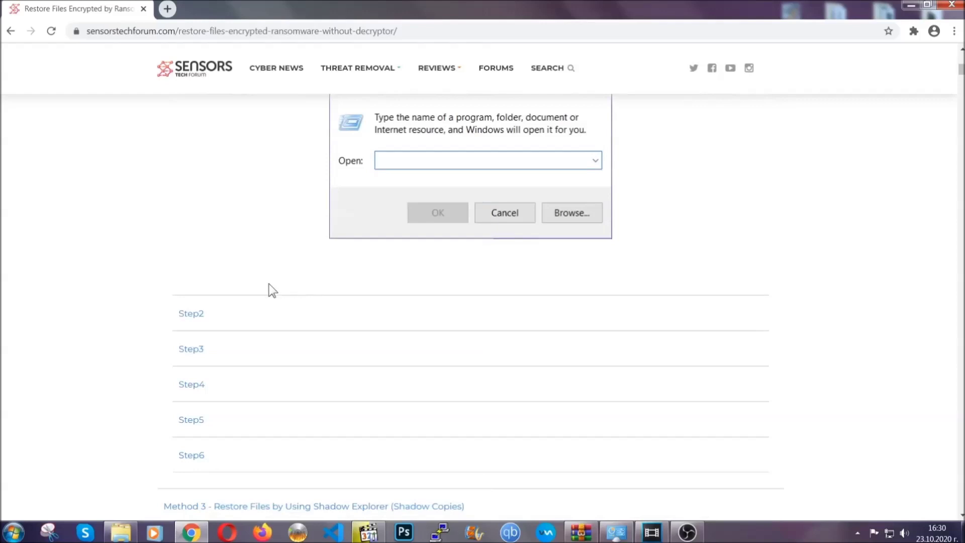
click(226, 315)
scroll(402, 317, down, 3)
scroll(402, 332, down, 2)
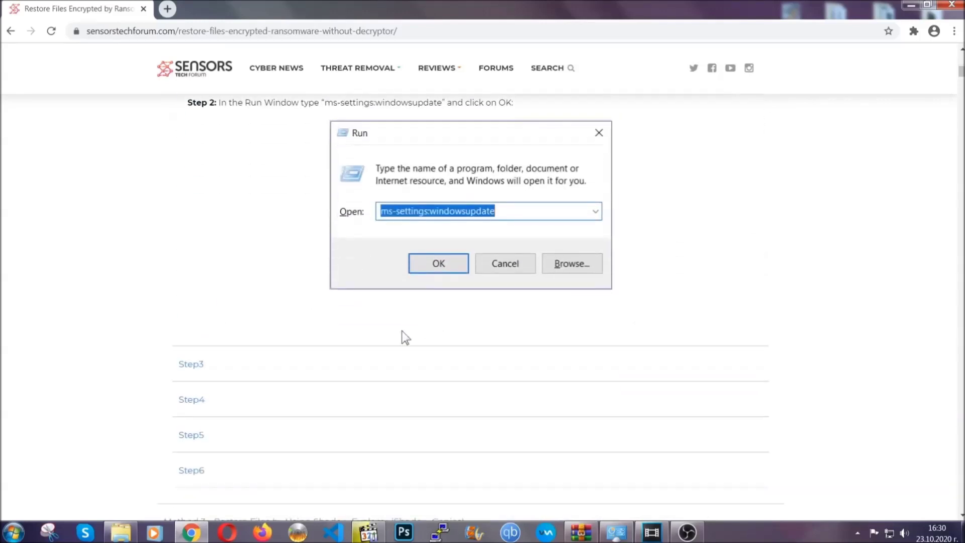
click(285, 366)
scroll(427, 344, down, 3)
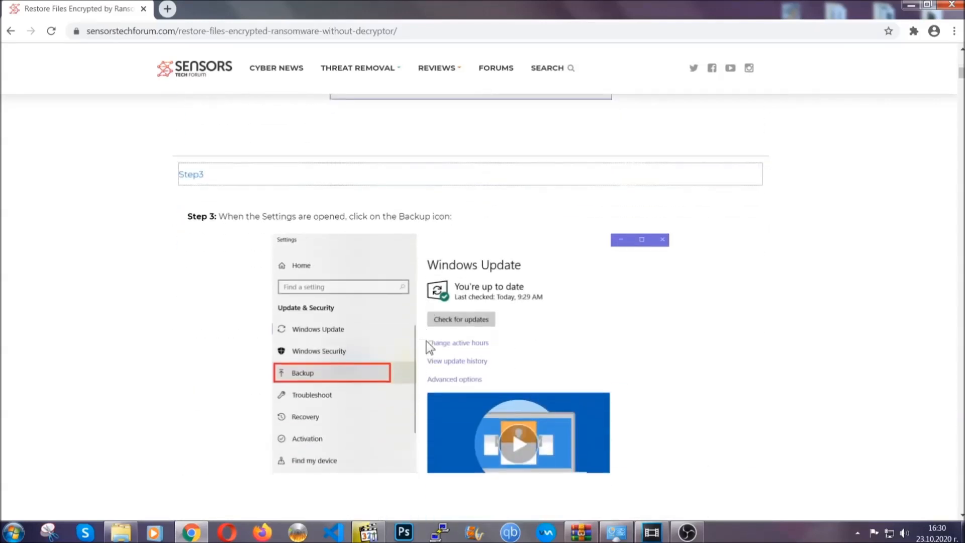
scroll(426, 341, down, 3)
scroll(425, 344, down, 1)
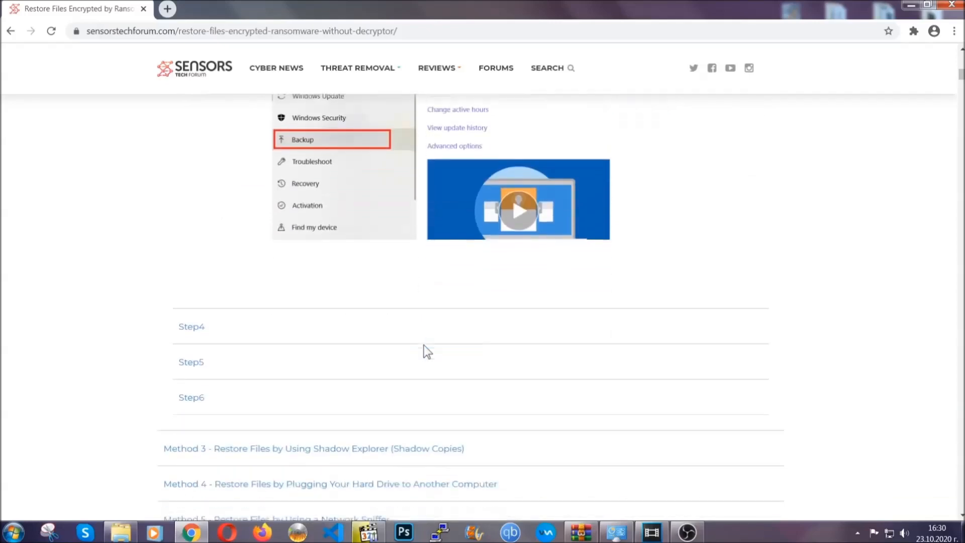
scroll(423, 345, down, 3)
scroll(425, 344, down, 3)
scroll(423, 345, down, 3)
scroll(424, 345, down, 2)
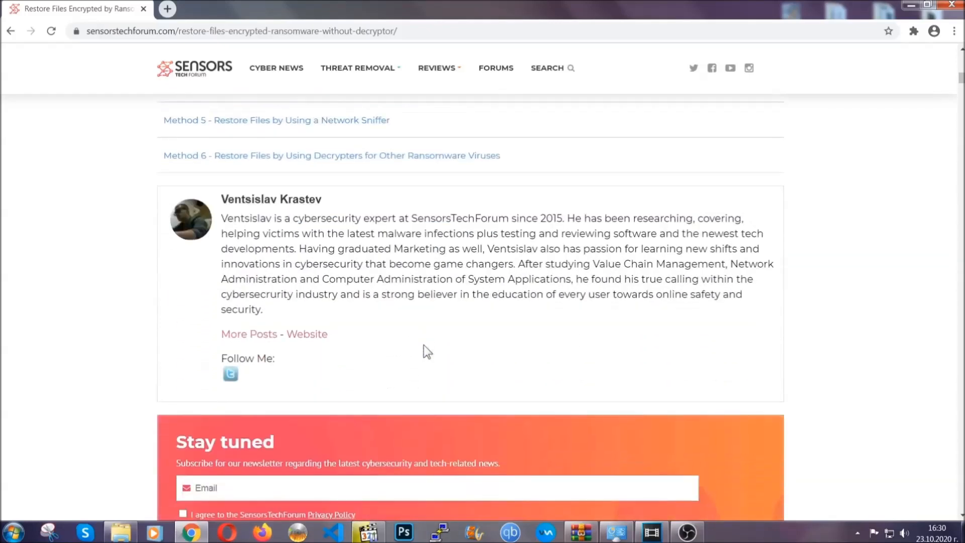
scroll(423, 345, up, 3)
scroll(424, 345, up, 5)
scroll(421, 356, up, 5)
scroll(422, 360, up, 5)
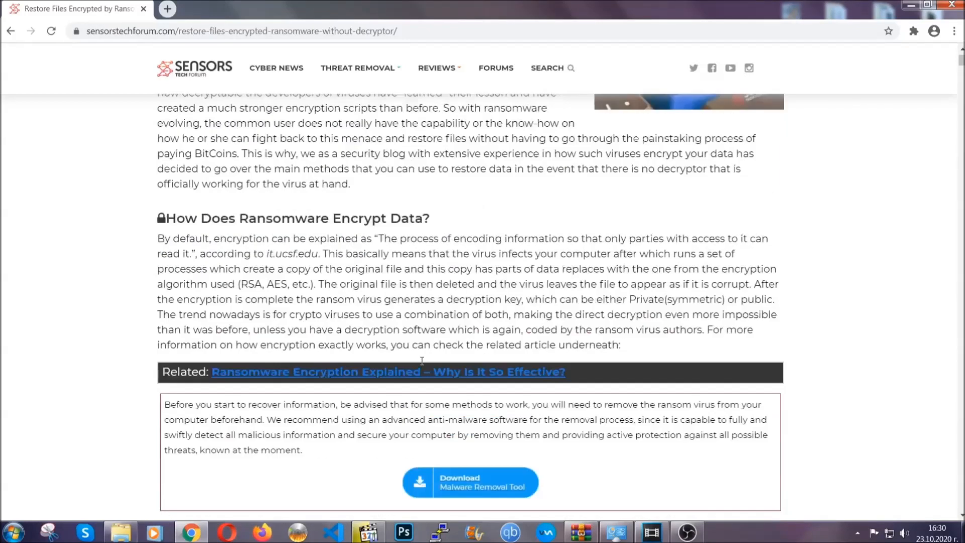
scroll(422, 361, up, 3)
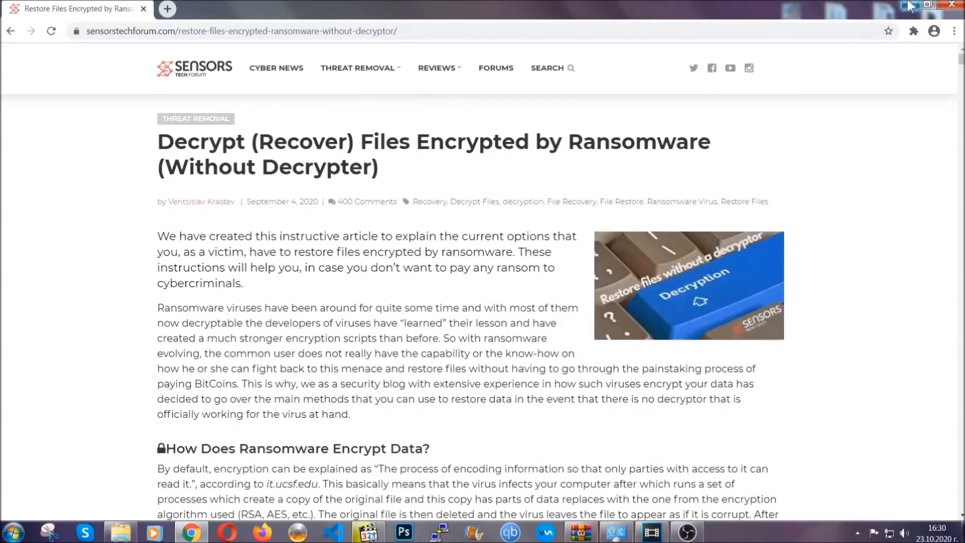
Close the Chrome window, leaving the desktop showing
click(910, 6)
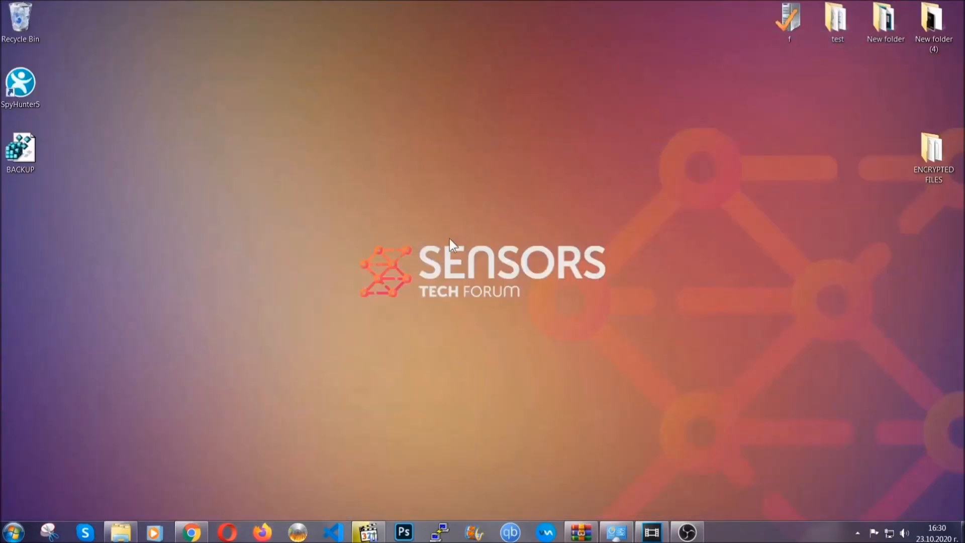